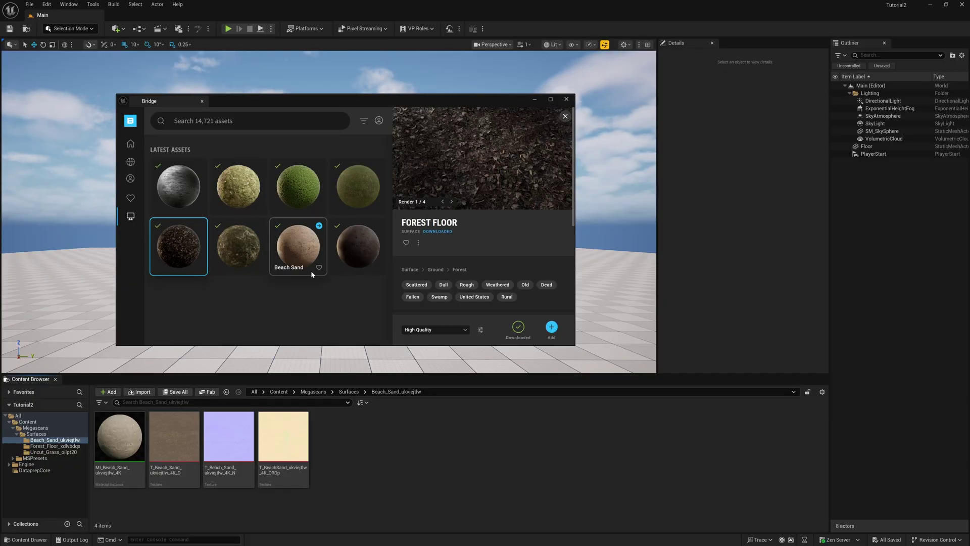
# Close the Bridge asset library and create a material named M_Landcape in the Content folder
pyautogui.click(566, 100)
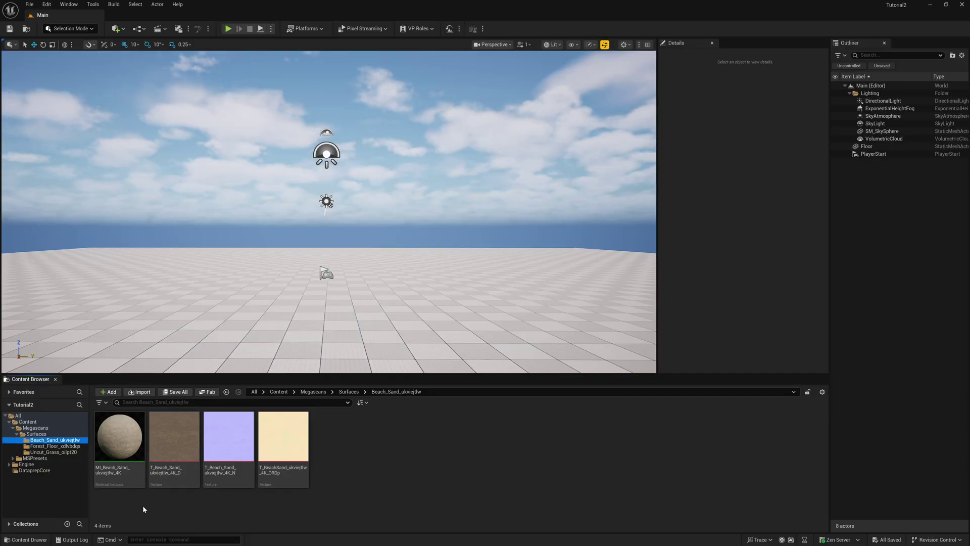
pyautogui.click(26, 422)
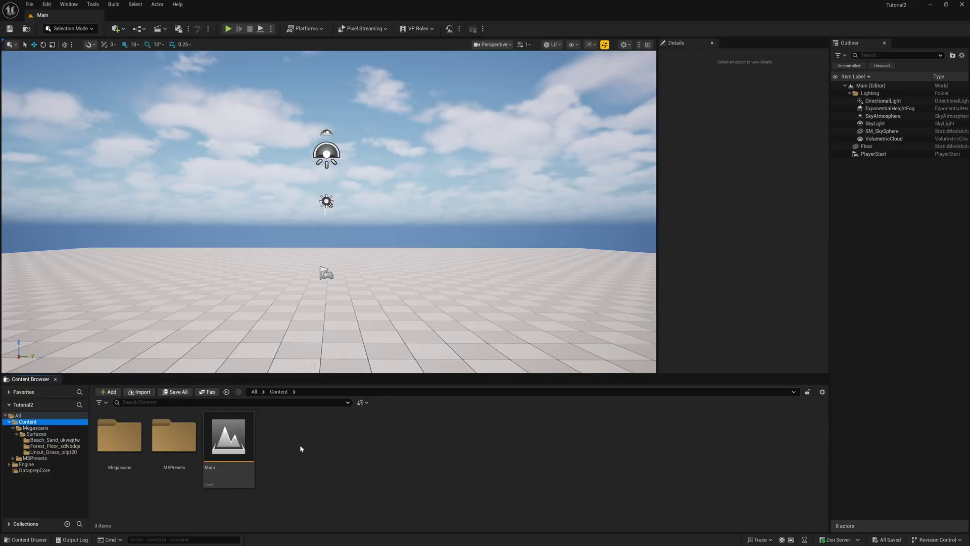
pyautogui.rightClick(301, 448)
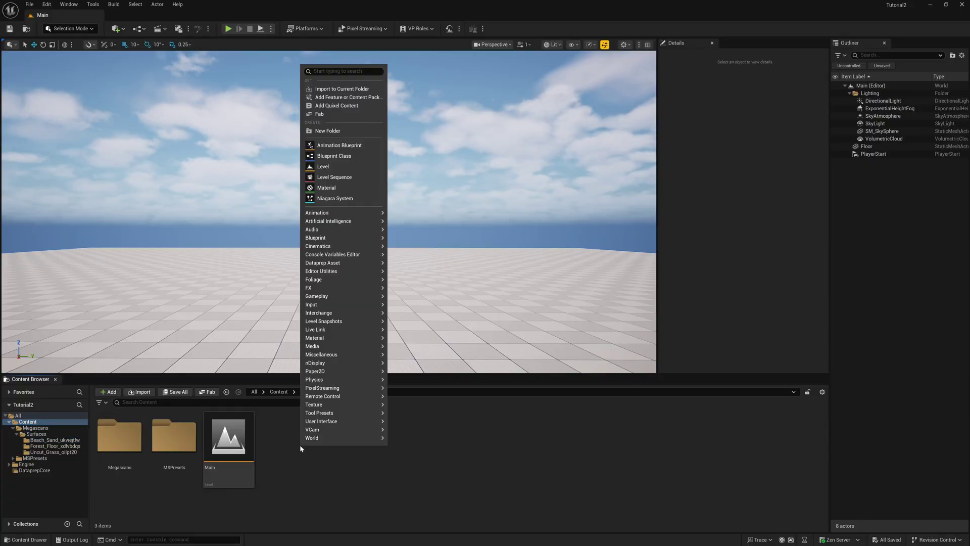
pyautogui.click(347, 189)
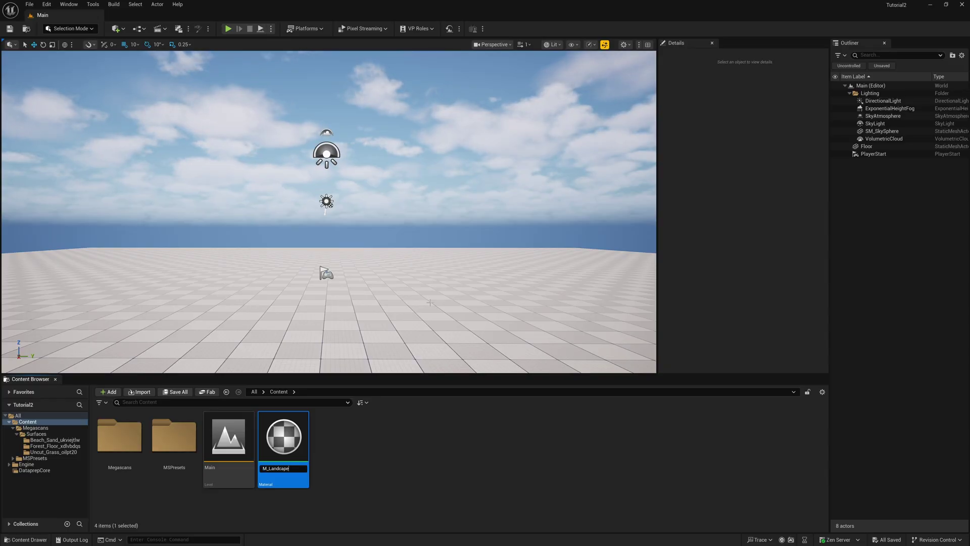
pyautogui.write('M_Landcape')
pyautogui.press('Return')
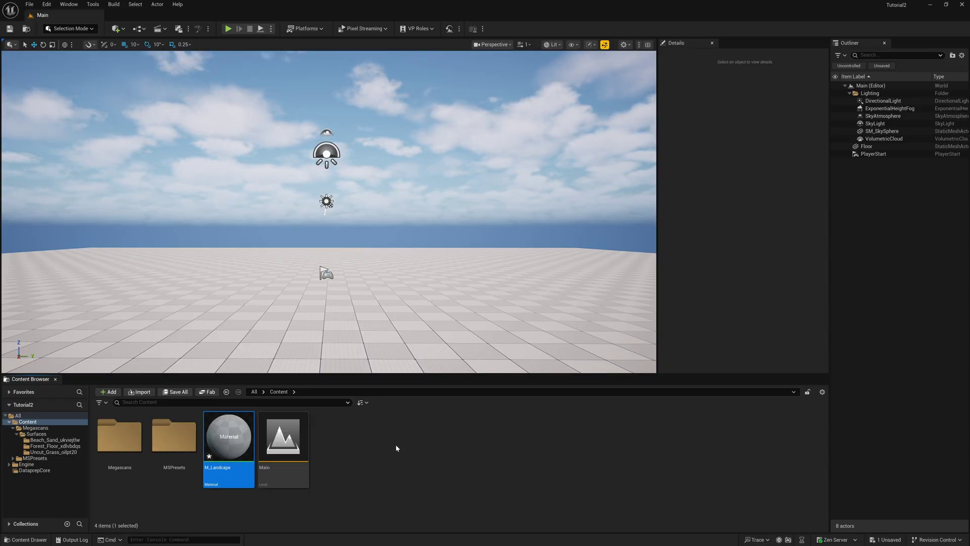
# Open the M_Landcape material for editing and move its editor window clear of the project's asset thumbnails
pyautogui.doubleClick(223, 436)
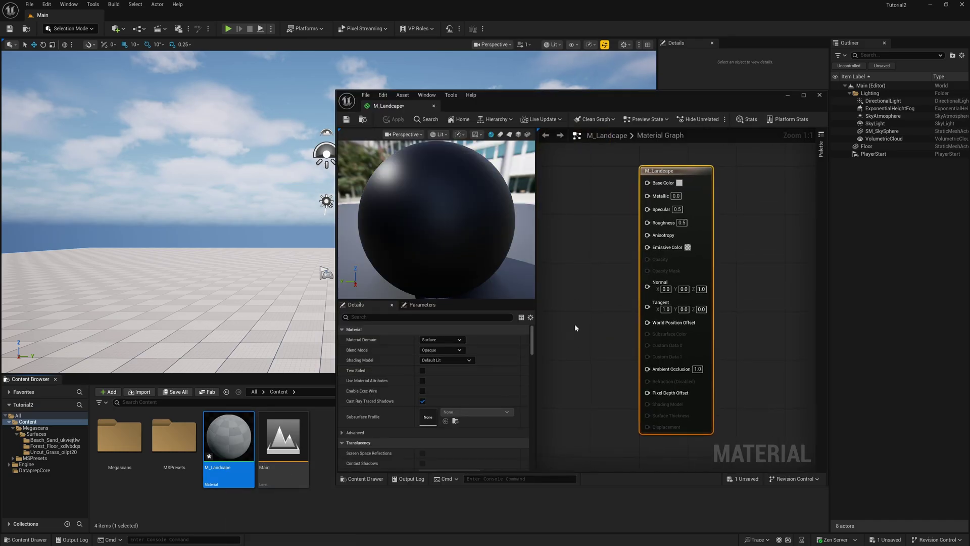
pyautogui.moveTo(606, 319); pyautogui.dragTo(665, 311, button='right')
pyautogui.moveTo(608, 90); pyautogui.dragTo(571, 68)
# Add the three Beach Sand textures (D, N and ORDp) from the Megascans surfaces folder to the material graph
pyautogui.click(54, 440)
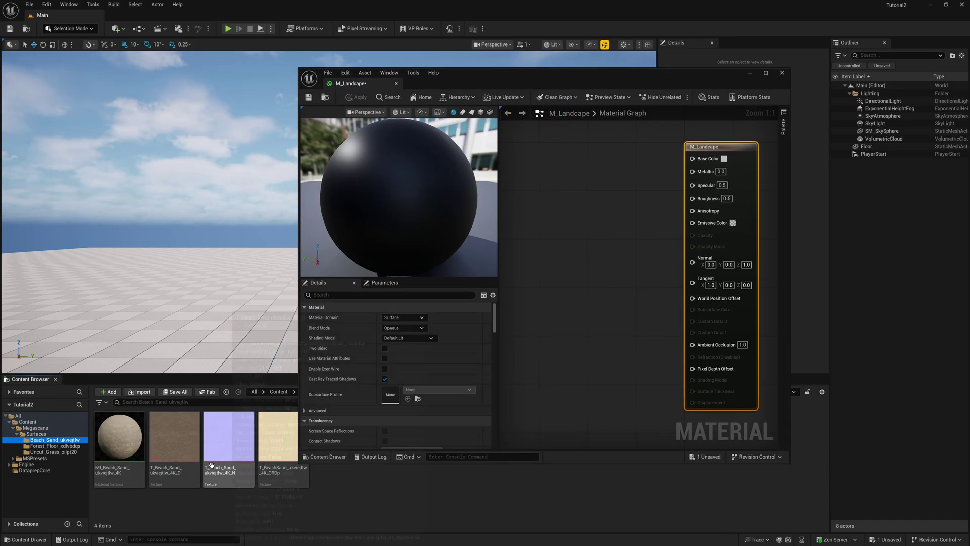
pyautogui.moveTo(244, 456)
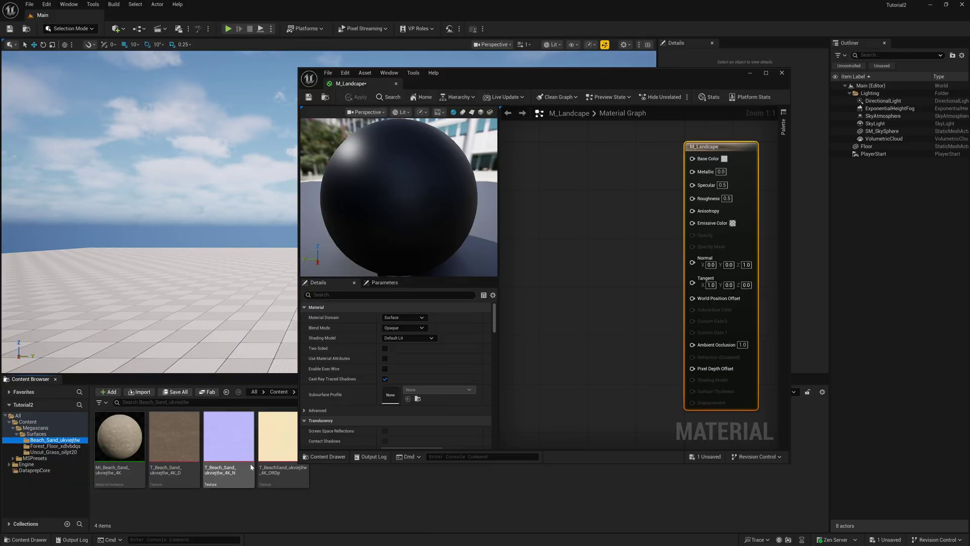
pyautogui.moveTo(271, 443)
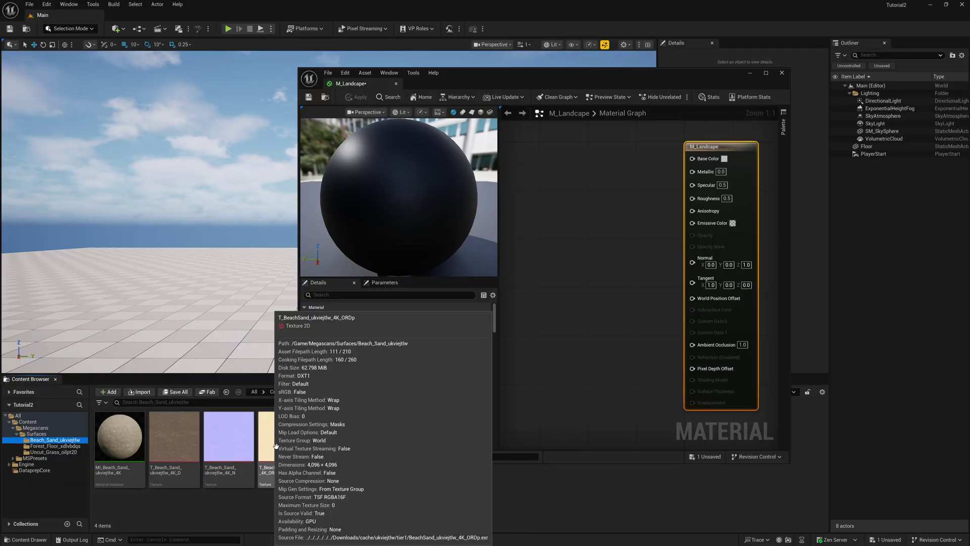
pyautogui.click(174, 437)
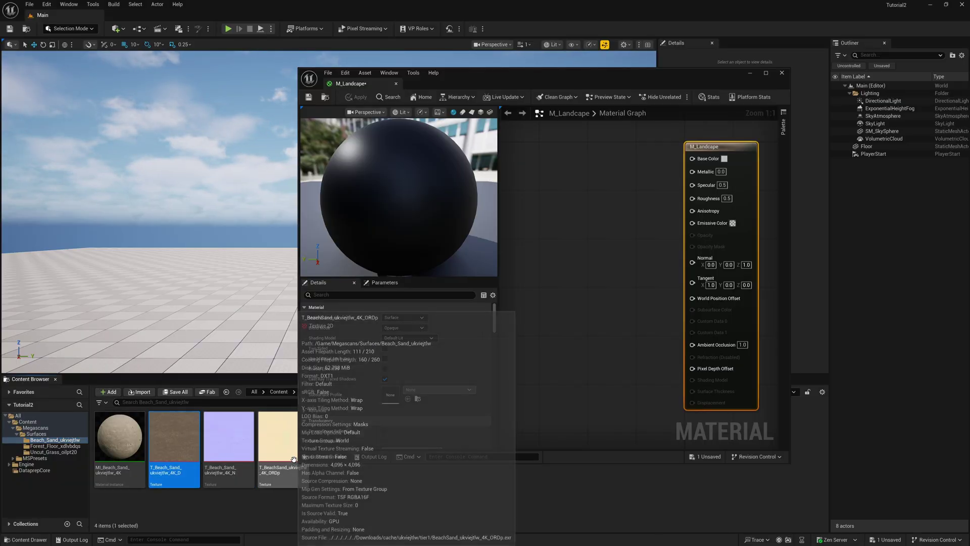
pyautogui.keyDown('shift'); pyautogui.click(294, 459); pyautogui.keyUp('shift')
pyautogui.moveTo(175, 437); pyautogui.dragTo(537, 170)
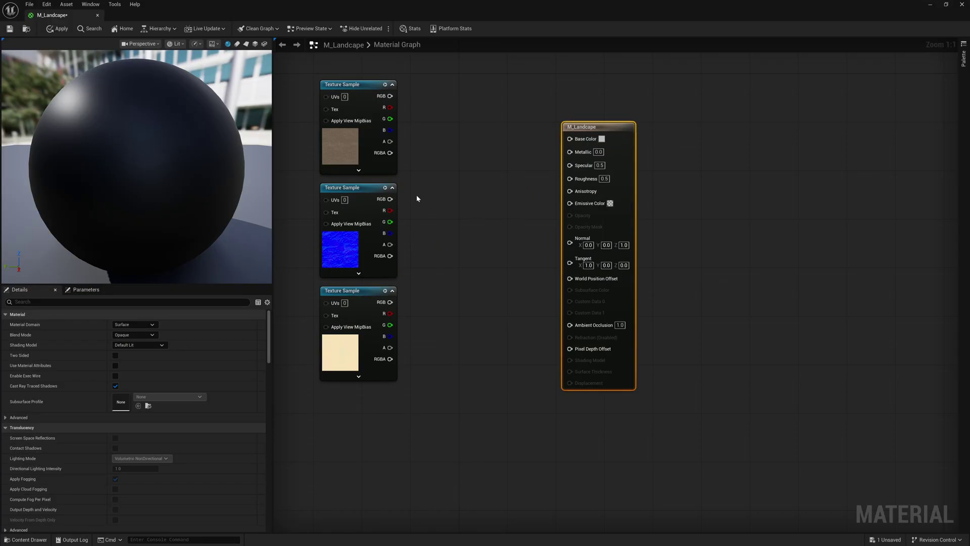
# Add a Landscape Layer Blend node and connect its output to the material's Base Color
pyautogui.rightClick(474, 182)
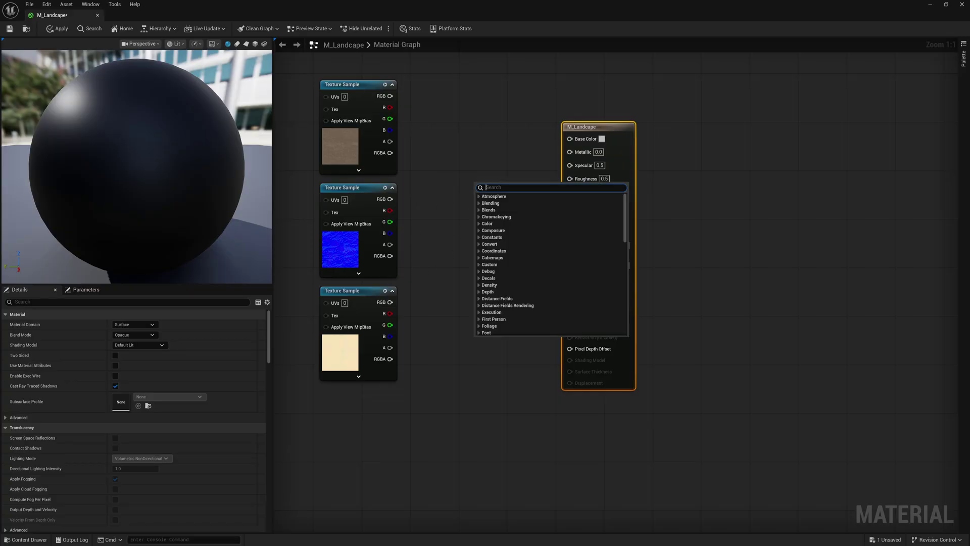
pyautogui.write('landscape')
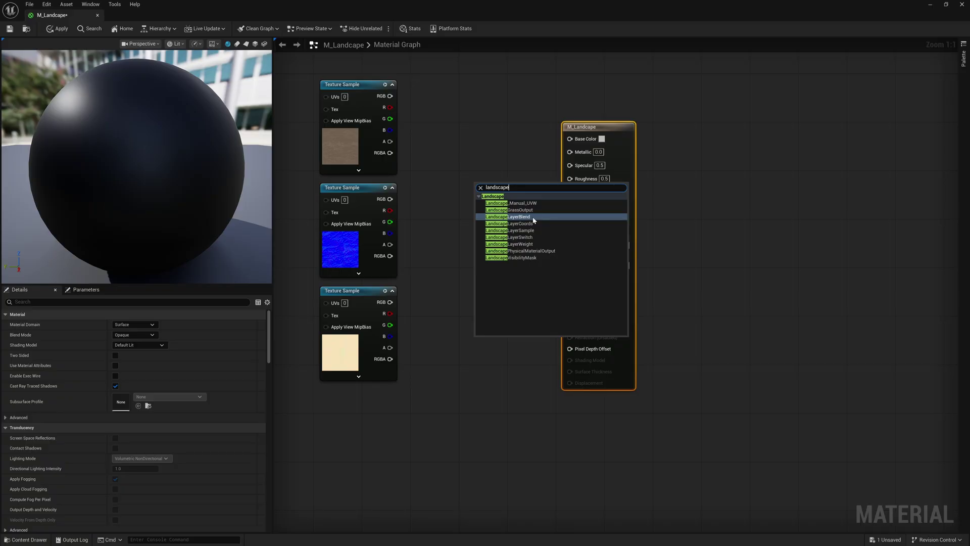
pyautogui.click(519, 217)
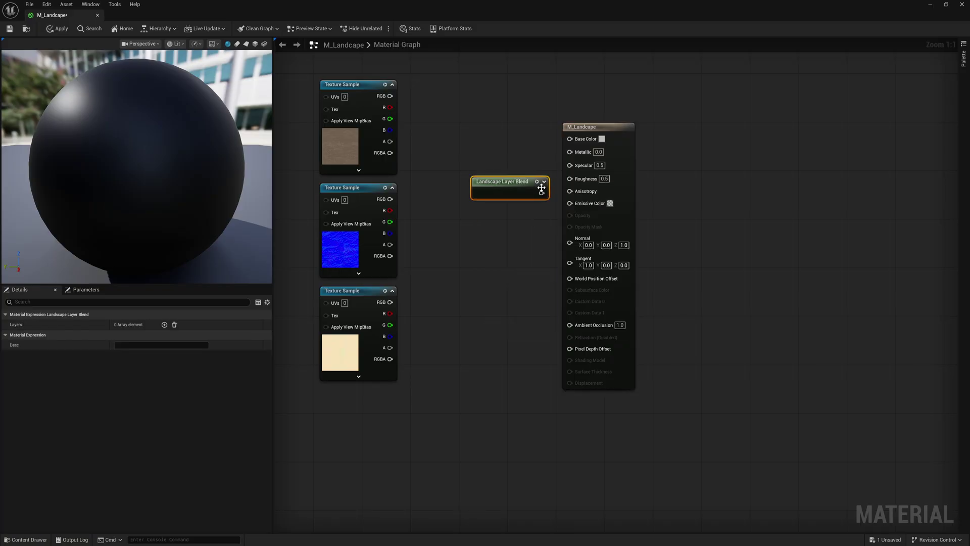
pyautogui.moveTo(541, 192); pyautogui.dragTo(658, 130)
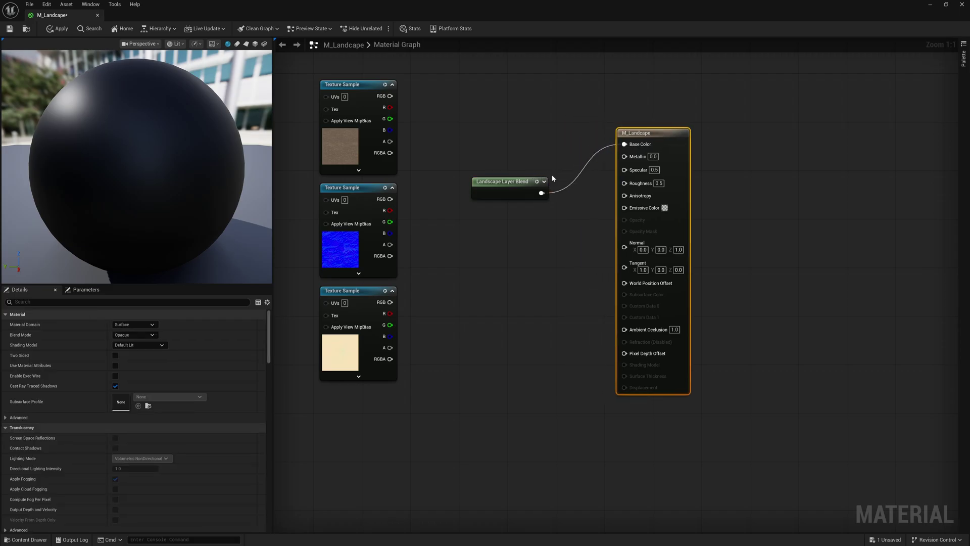
# Add a MakeMaterialAttributes node and arrange it between the texture samples and the Landscape Layer Blend node
pyautogui.rightClick(459, 260)
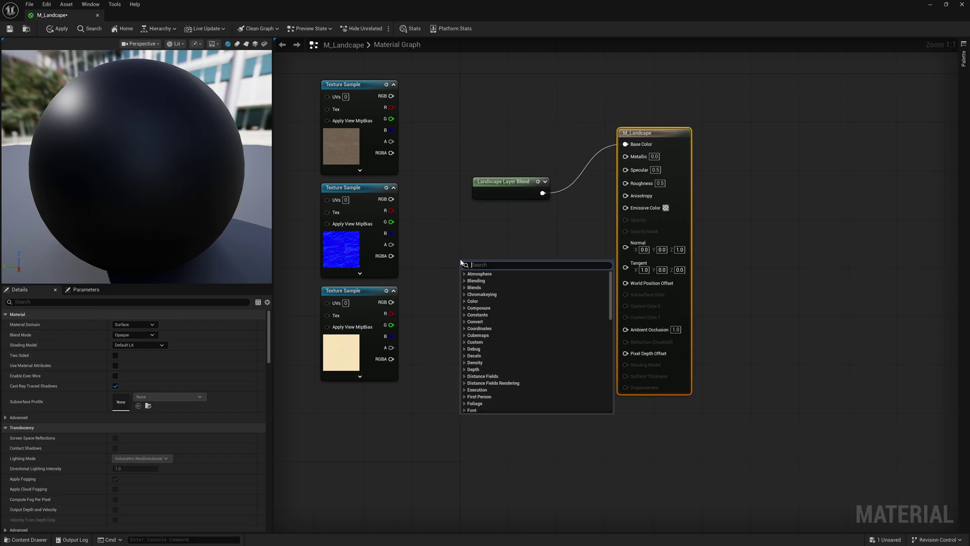
pyautogui.write('make')
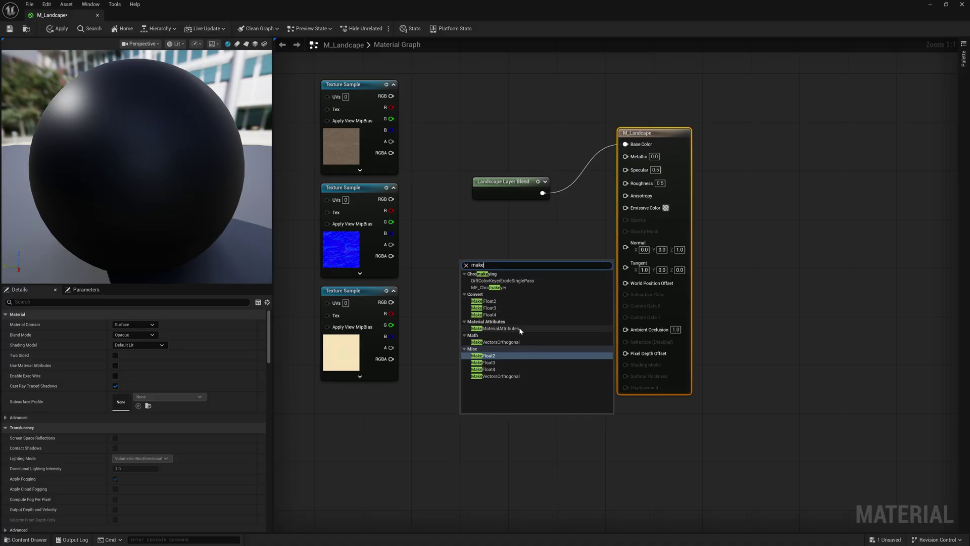
pyautogui.click(526, 329)
pyautogui.keyDown('ctrl'); pyautogui.click(520, 182); pyautogui.keyUp('ctrl')
pyautogui.moveTo(520, 181); pyautogui.dragTo(592, 187)
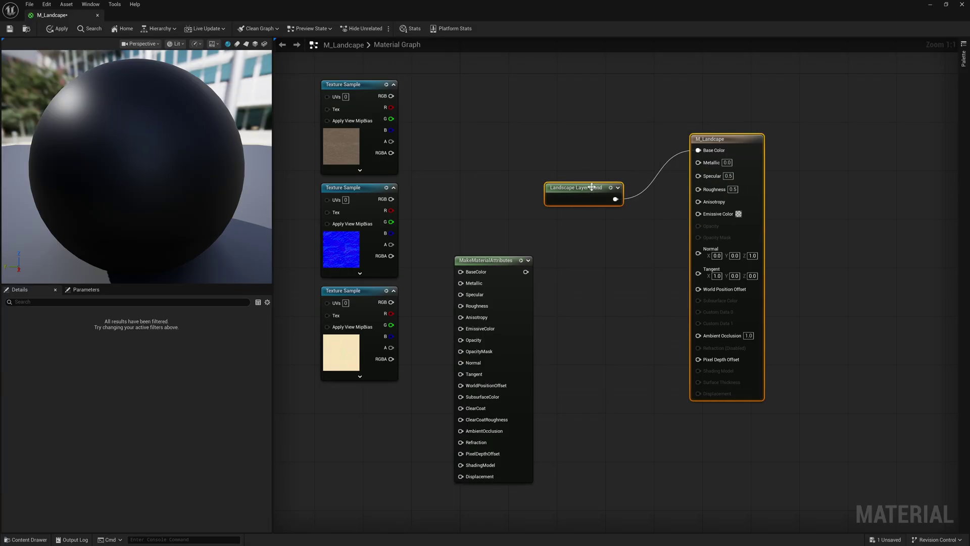
pyautogui.moveTo(502, 259); pyautogui.dragTo(479, 125)
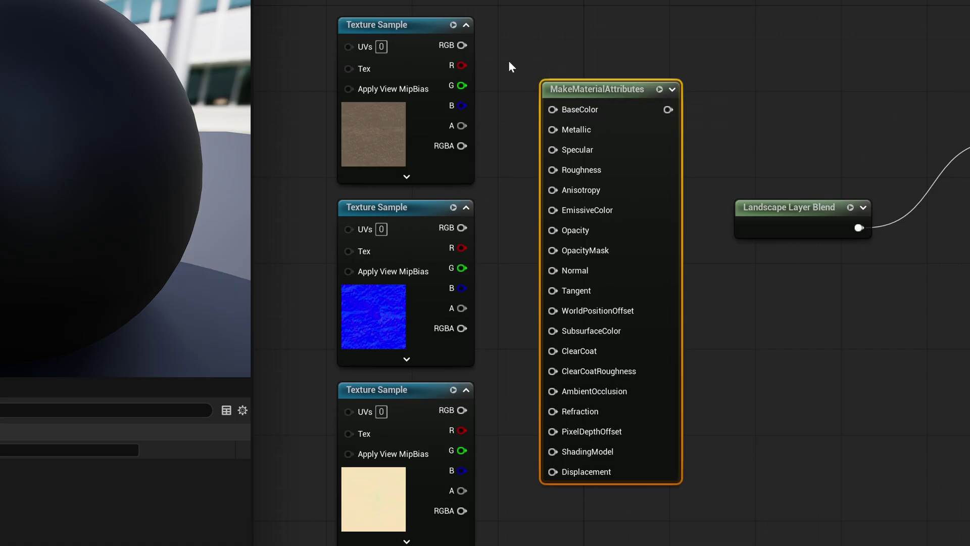
# Connect the sand colour texture's RGB to BaseColor and the normal texture's RGB to Normal on MakeMaterialAttributes
pyautogui.click(435, 31)
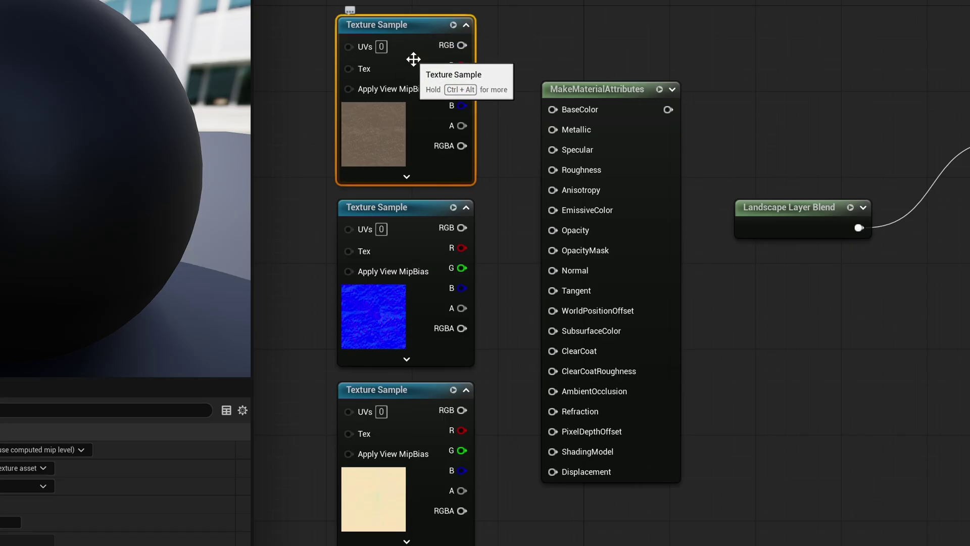
pyautogui.moveTo(469, 49); pyautogui.dragTo(560, 116)
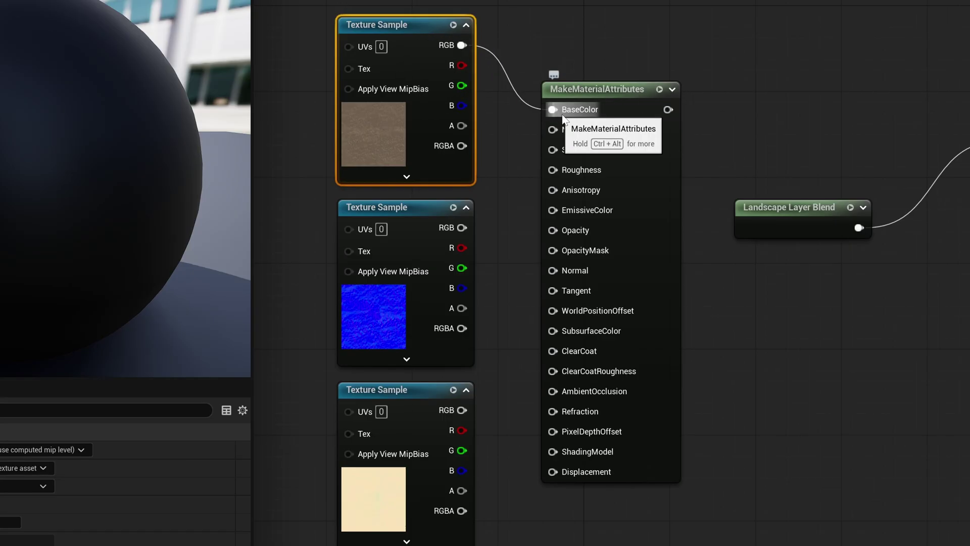
pyautogui.click(433, 207)
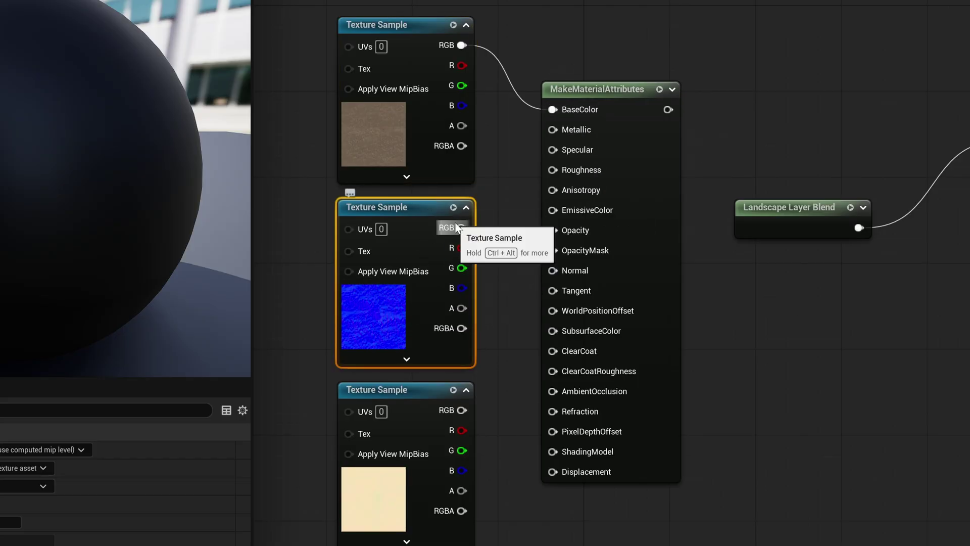
pyautogui.moveTo(459, 227); pyautogui.dragTo(552, 271)
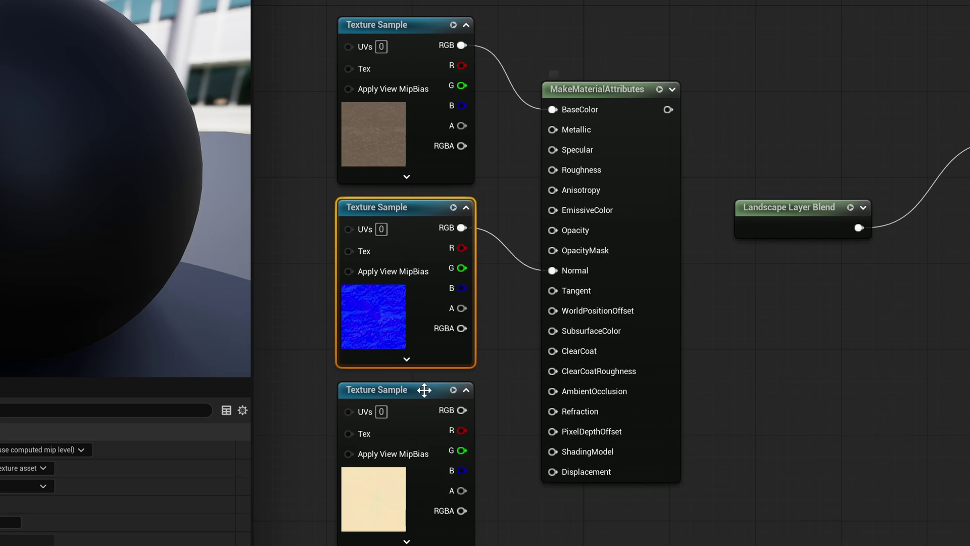
# Connect the ORDp texture's R to AmbientOcclusion, G to Roughness and B to Displacement on MakeMaterialAttributes
pyautogui.click(418, 391)
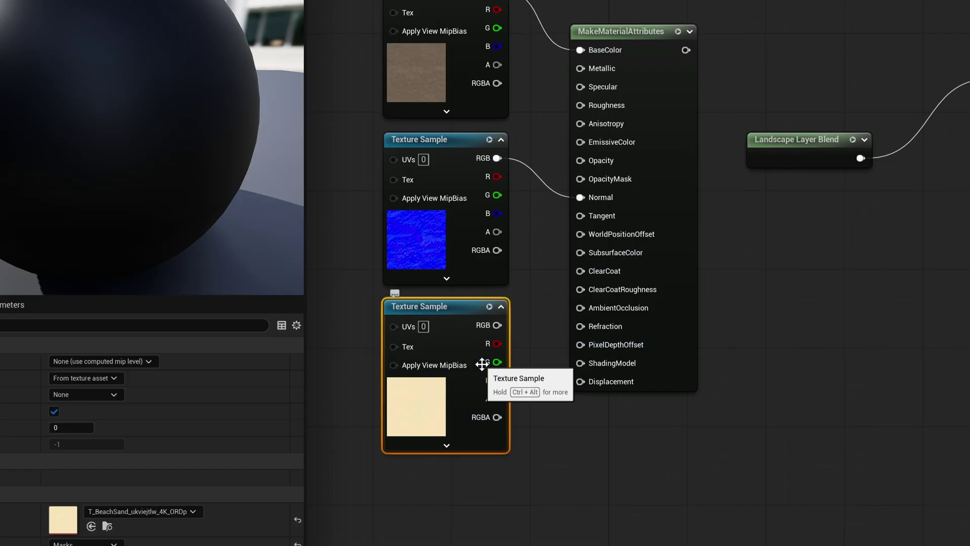
pyautogui.moveTo(501, 348); pyautogui.dragTo(586, 309)
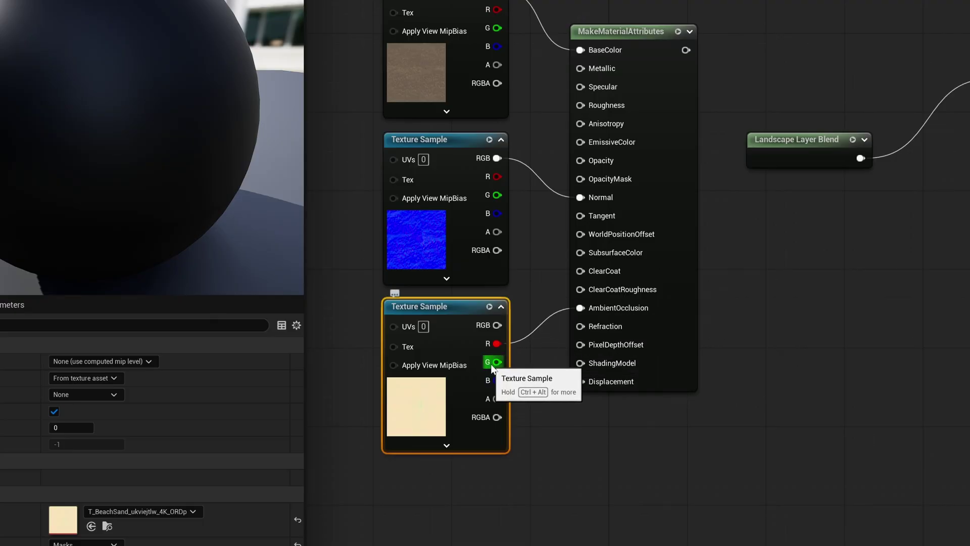
pyautogui.moveTo(493, 362); pyautogui.dragTo(599, 103)
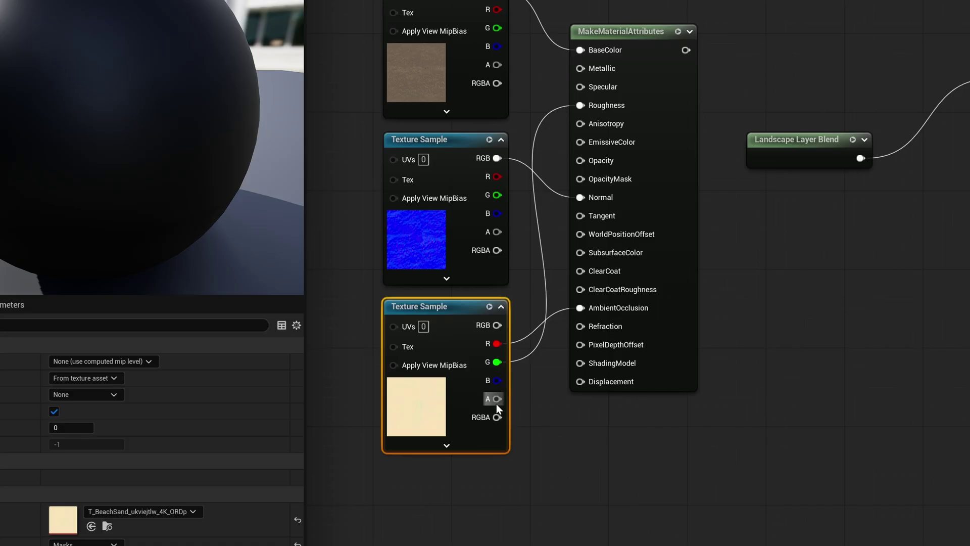
pyautogui.moveTo(496, 382); pyautogui.dragTo(587, 379)
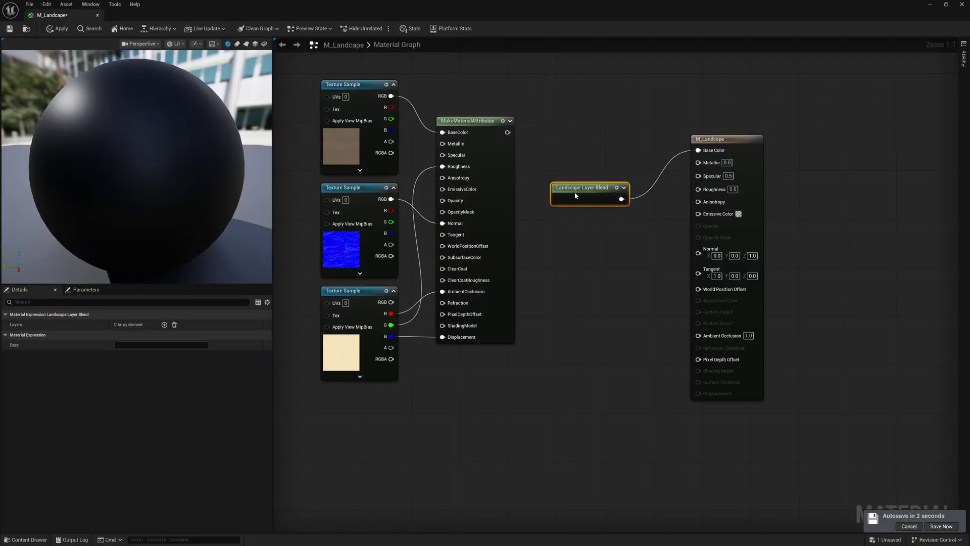
# Add three layers to the Landscape Layer Blend node
pyautogui.click(570, 179)
pyautogui.moveTo(569, 179); pyautogui.dragTo(578, 185)
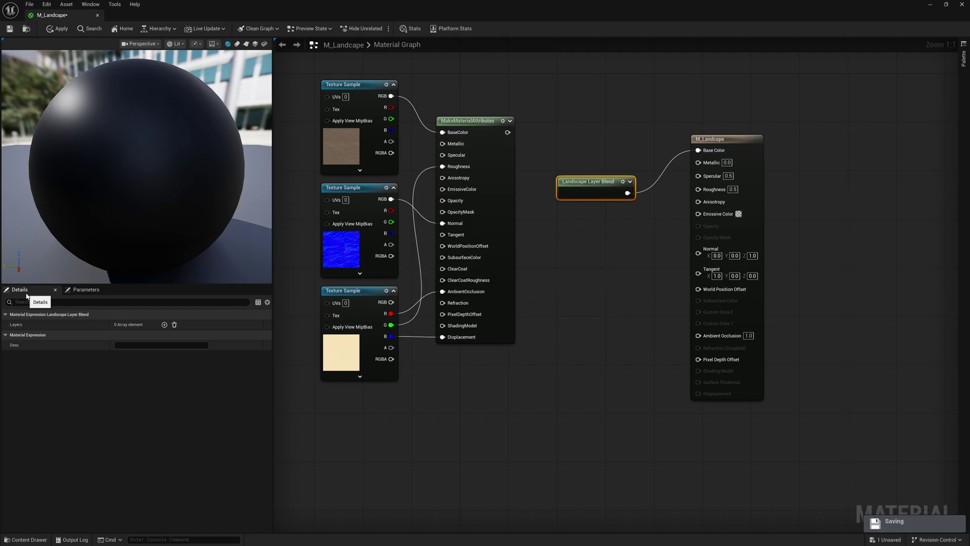
pyautogui.click(164, 325)
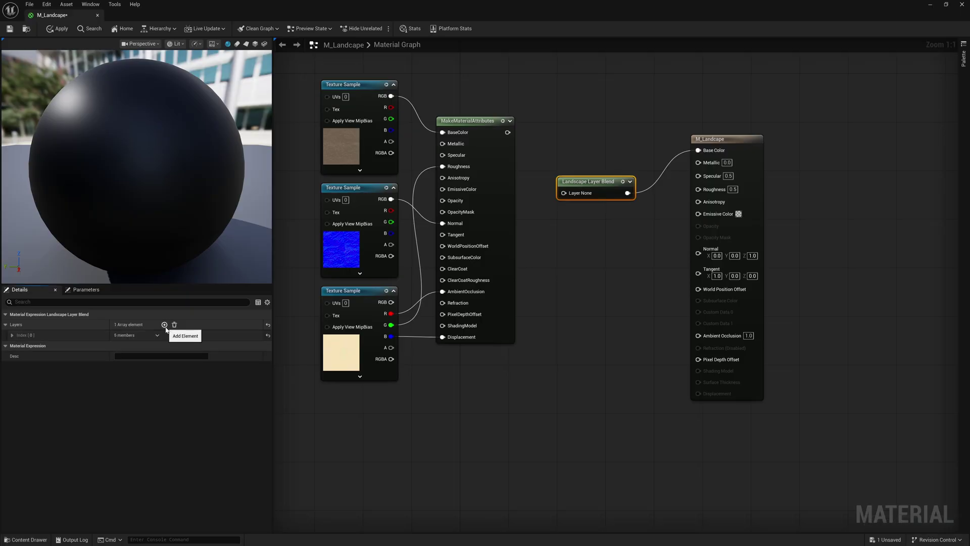
pyautogui.click(164, 325)
pyautogui.click(164, 325)
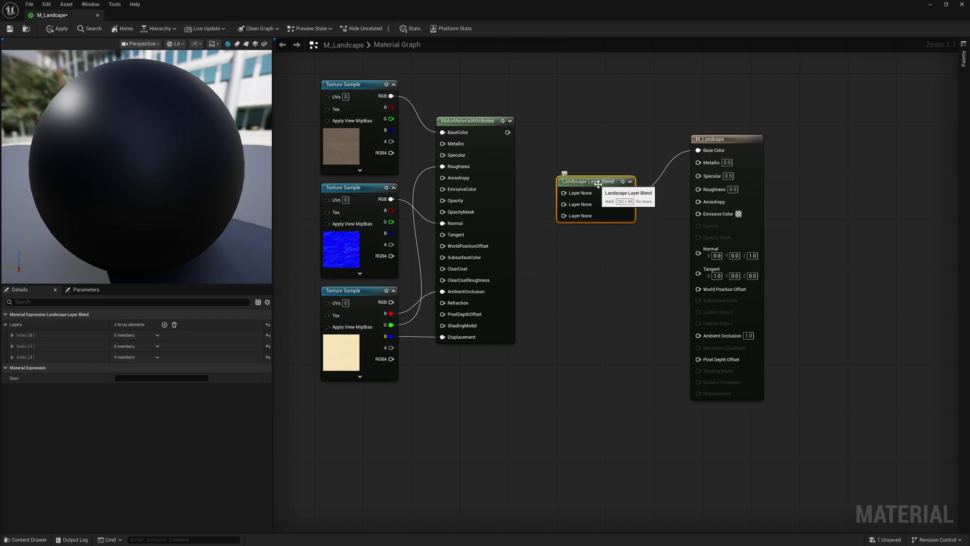
# Name the first blend layer Beach Sand and connect the MakeMaterialAttributes output to it
pyautogui.click(12, 336)
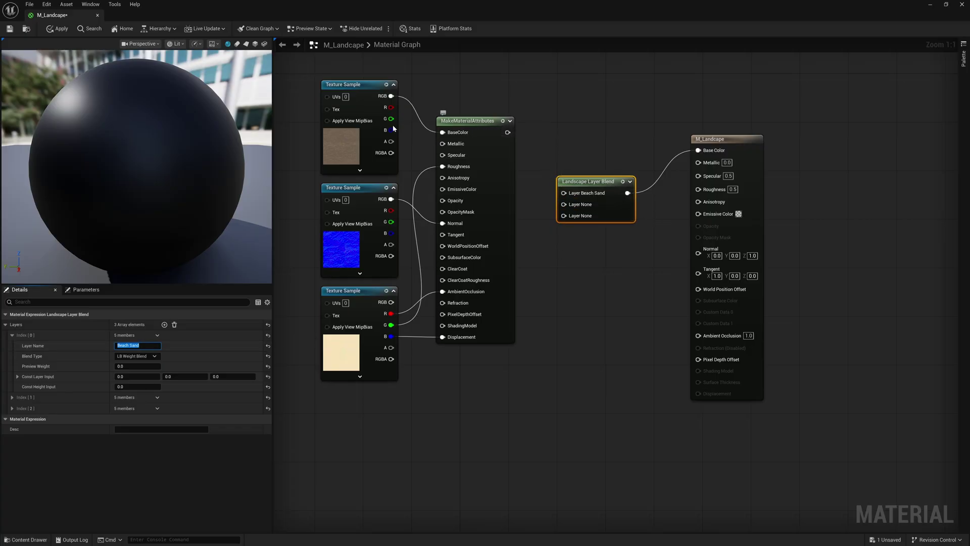
pyautogui.moveTo(514, 132); pyautogui.dragTo(564, 194)
# Add a TextureCoordinate node before the texture samples and connect it to the UVs of all three
pyautogui.moveTo(354, 415); pyautogui.dragTo(607, 440, button='right')
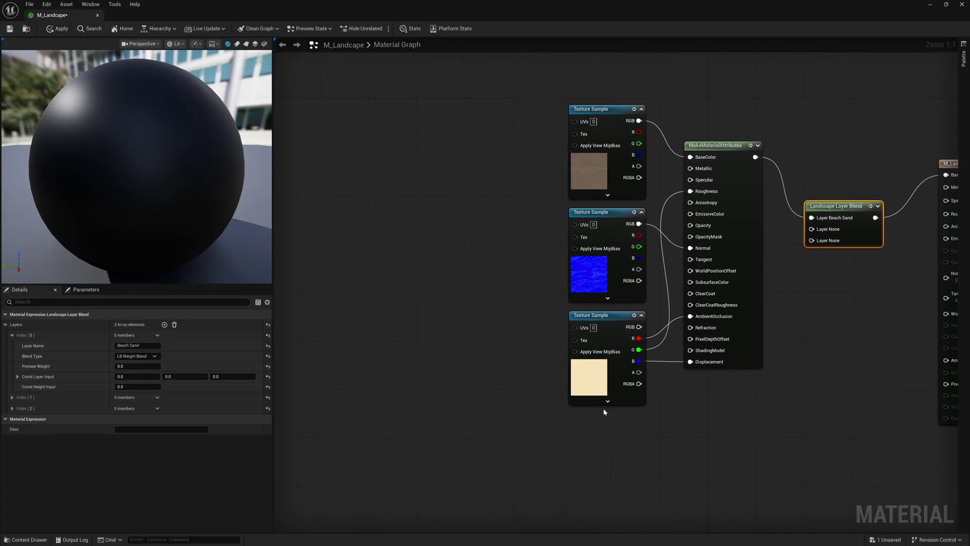
pyautogui.rightClick(437, 184)
pyautogui.write('coordin')
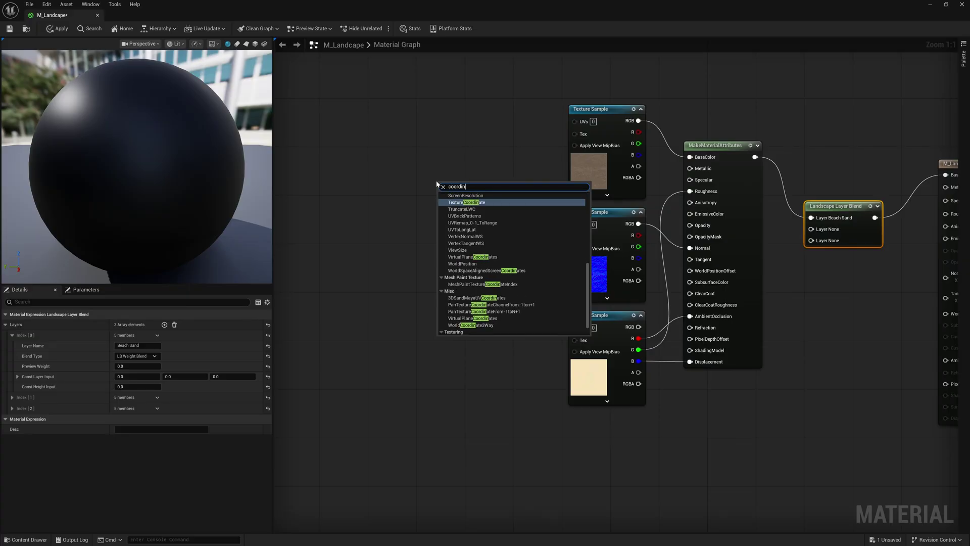
pyautogui.click(462, 203)
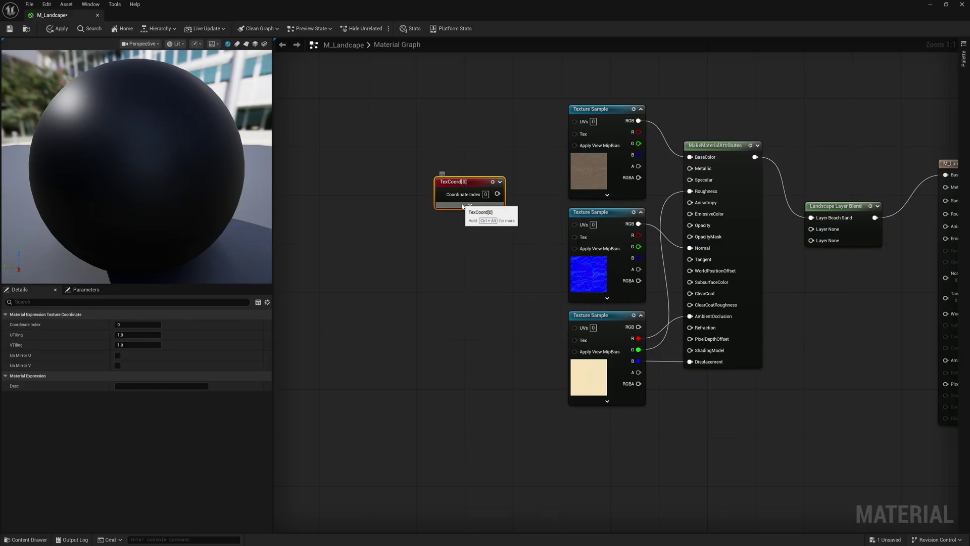
pyautogui.moveTo(497, 194); pyautogui.dragTo(583, 124)
pyautogui.moveTo(496, 195); pyautogui.dragTo(575, 327)
pyautogui.moveTo(477, 184); pyautogui.dragTo(483, 236)
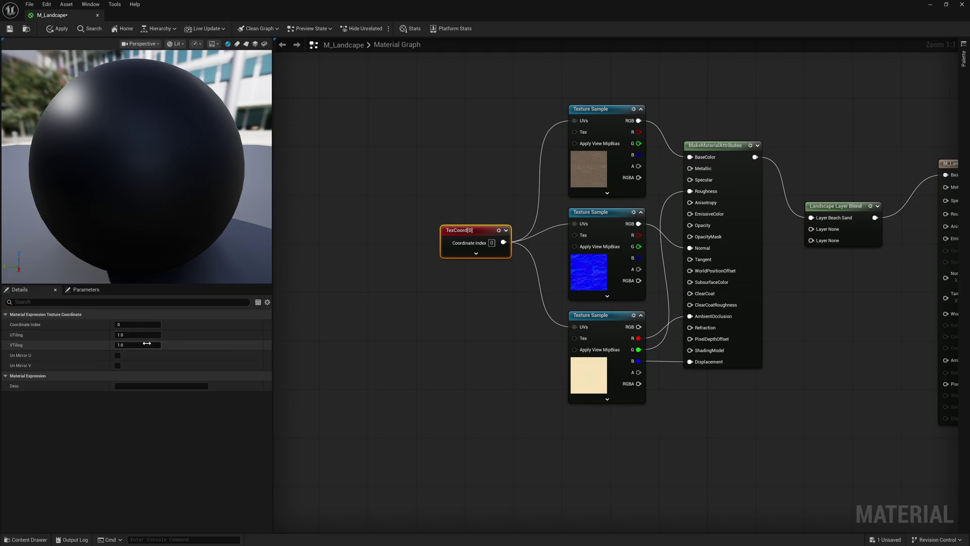
# Group the TexCoord, texture sample and MakeMaterialAttributes nodes in a comment box titled Beach Sand
pyautogui.moveTo(810, 401); pyautogui.dragTo(742, 399, button='right')
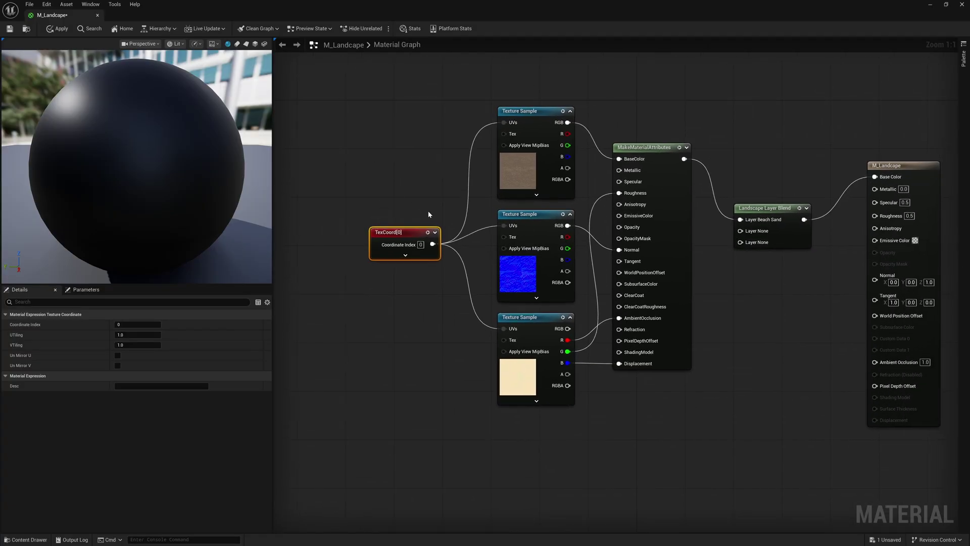
pyautogui.moveTo(351, 86); pyautogui.dragTo(669, 408)
pyautogui.press('c')
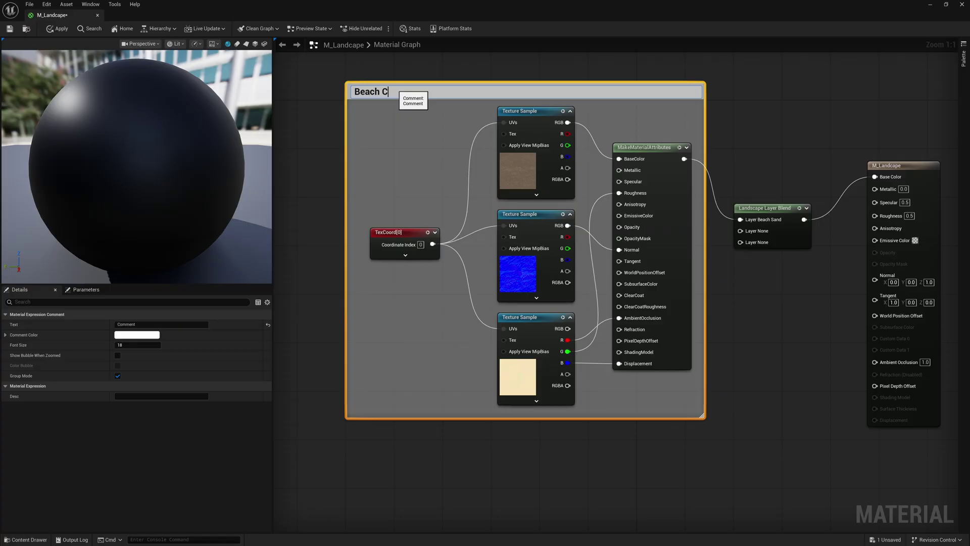
pyautogui.write('and')
pyautogui.press('Return')
# Reposition the Beach Sand nodes together inside their comment box and move the whole box to tidy the graph
pyautogui.moveTo(453, 89); pyautogui.dragTo(441, 114)
pyautogui.moveTo(642, 155); pyautogui.dragTo(546, 271)
pyautogui.keyDown('ctrl'); pyautogui.click(377, 256); pyautogui.keyUp('ctrl')
pyautogui.keyDown('ctrl'); pyautogui.click(507, 341); pyautogui.keyUp('ctrl')
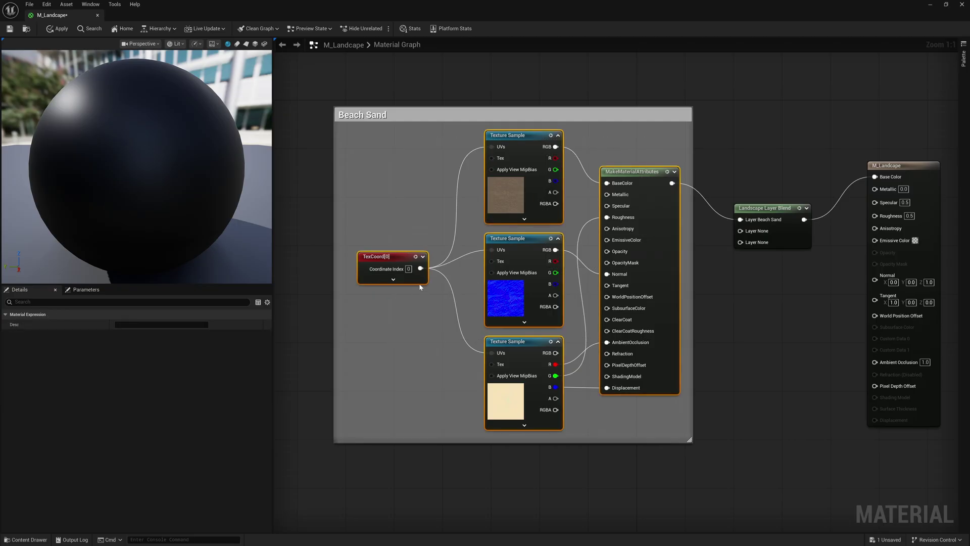
pyautogui.moveTo(402, 258)
pyautogui.mouseDown()
pyautogui.moveTo(377, 265)
pyautogui.moveTo(391, 268)
pyautogui.mouseUp()
pyautogui.moveTo(438, 114); pyautogui.dragTo(434, 78)
# Move the Landscape Layer Blend and M_Landscape result nodes together further down, beside the Beach Sand group
pyautogui.scroll(-1, 596, 353)
pyautogui.moveTo(721, 375); pyautogui.dragTo(714, 397, button='right')
pyautogui.click(854, 215)
pyautogui.keyDown('ctrl'); pyautogui.click(750, 252); pyautogui.keyUp('ctrl')
pyautogui.moveTo(750, 254); pyautogui.dragTo(764, 310)
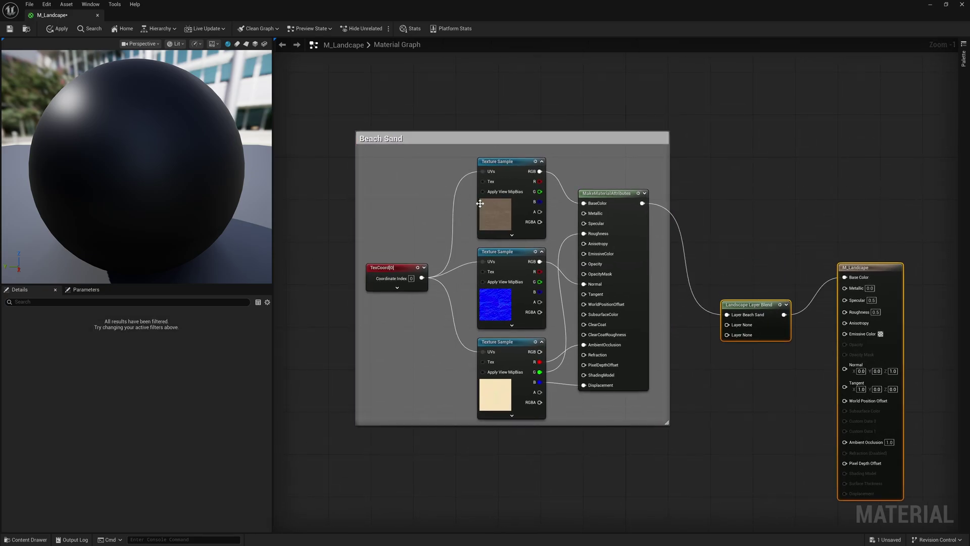
# Add the three Forest Floor textures (D, N and ORDp) to the graph as texture samples below the Beach Sand group
pyautogui.press('super+Down')
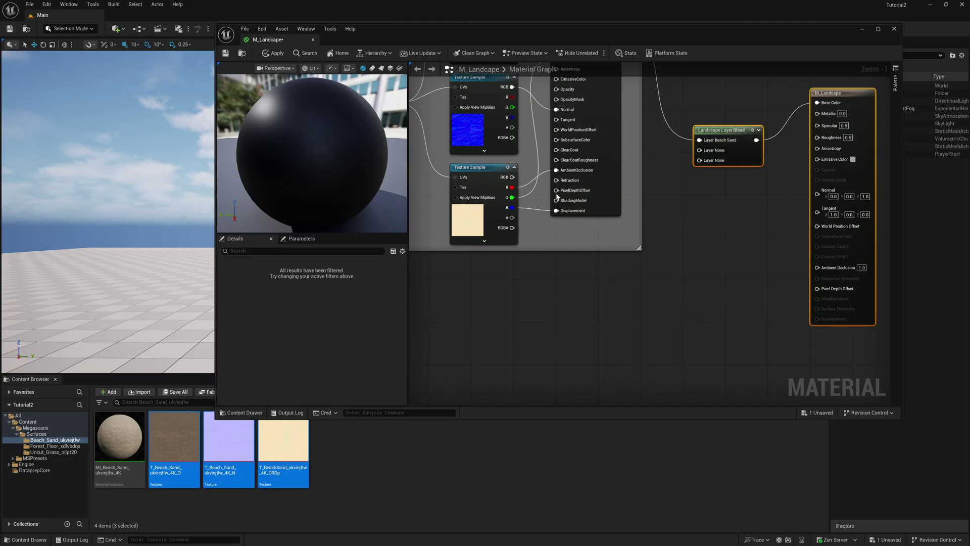
pyautogui.click(33, 446)
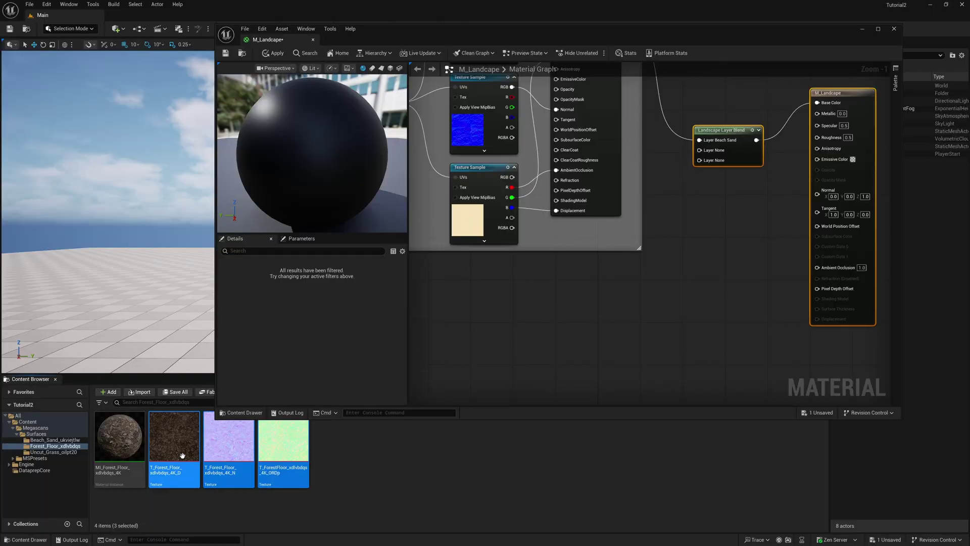
pyautogui.moveTo(174, 455); pyautogui.dragTo(490, 315)
pyautogui.press('super+Up')
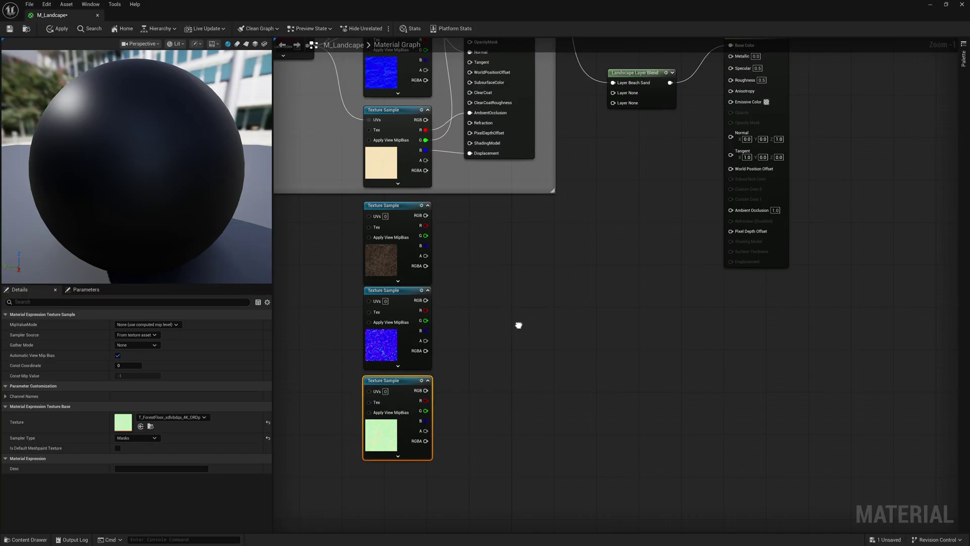
# Add a MakeMaterialAttributes node for Forest Floor and connect the D texture's RGB to BaseColor and the N texture's RGB to Normal
pyautogui.rightClick(516, 303)
pyautogui.write('make')
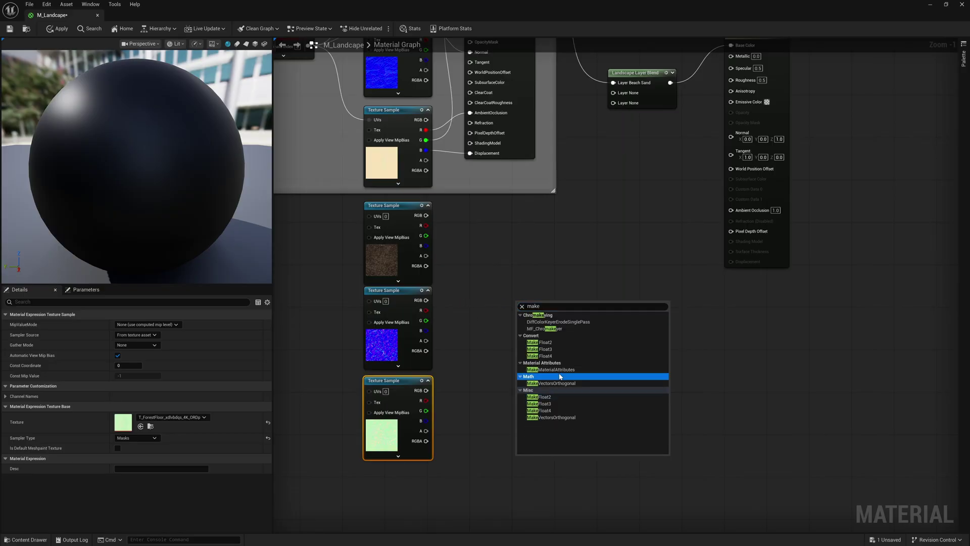
pyautogui.click(579, 368)
pyautogui.moveTo(426, 215); pyautogui.dragTo(508, 247)
pyautogui.moveTo(424, 301); pyautogui.dragTo(507, 328)
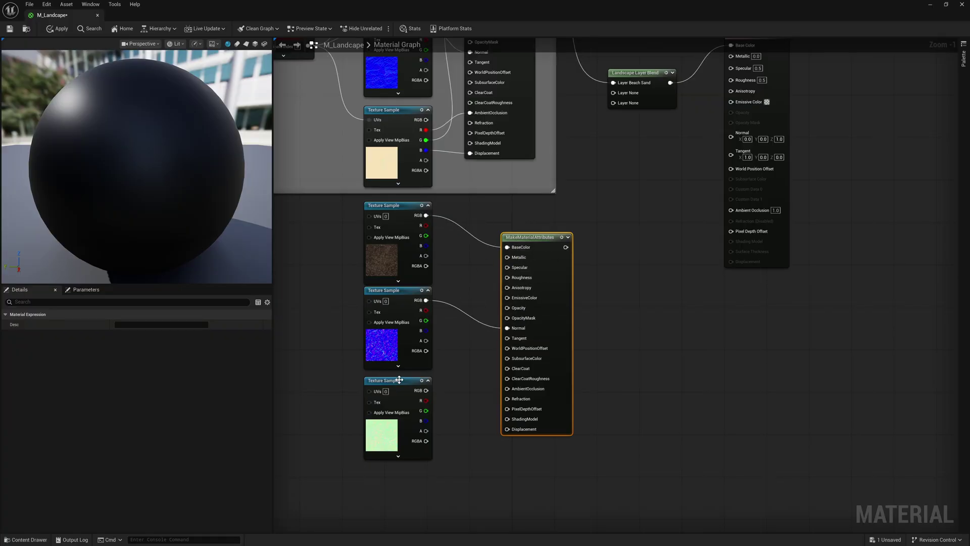
# Connect the Forest Floor ORDp texture's R to AmbientOcclusion, G to Roughness and B to Displacement
pyautogui.moveTo(401, 379); pyautogui.dragTo(443, 399)
pyautogui.moveTo(563, 403); pyautogui.dragTo(507, 389)
pyautogui.moveTo(425, 406); pyautogui.dragTo(507, 278)
pyautogui.moveTo(426, 416); pyautogui.dragTo(518, 431)
# Add a TextureCoordinate node before the Forest Floor samples and connect it to the UVs of all three
pyautogui.moveTo(312, 347); pyautogui.dragTo(422, 424, button='right')
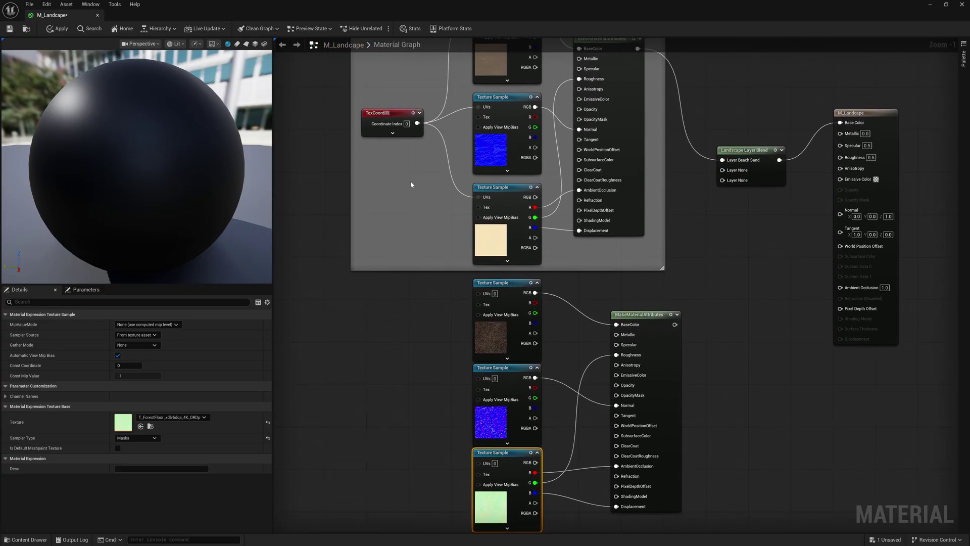
pyautogui.click(402, 116)
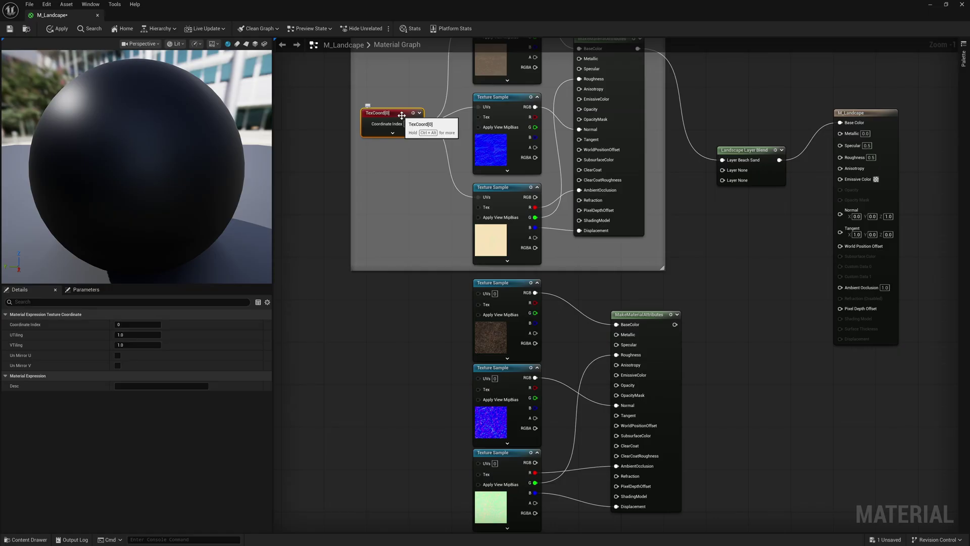
pyautogui.click(360, 403)
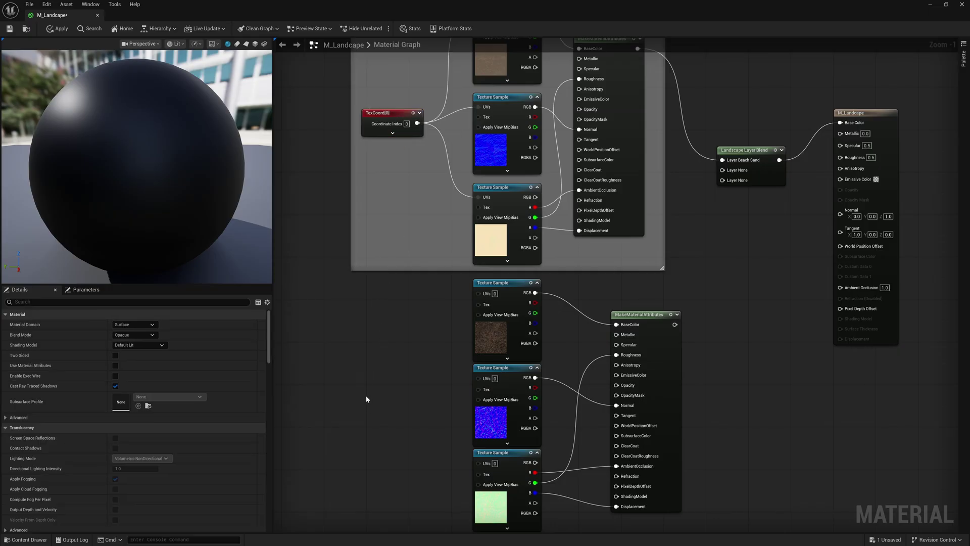
pyautogui.click(366, 395)
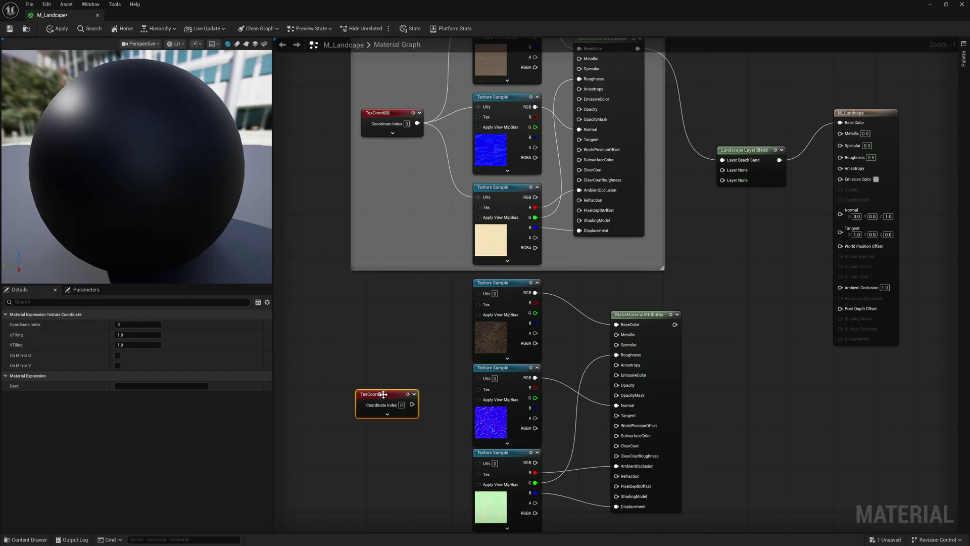
pyautogui.moveTo(412, 404); pyautogui.dragTo(481, 296)
pyautogui.moveTo(412, 404); pyautogui.dragTo(484, 380)
pyautogui.moveTo(412, 404); pyautogui.dragTo(475, 463)
# Group the Forest Floor nodes in a comment box titled Forest and place it just below the Beach Sand box
pyautogui.moveTo(428, 475); pyautogui.dragTo(447, 442, button='right')
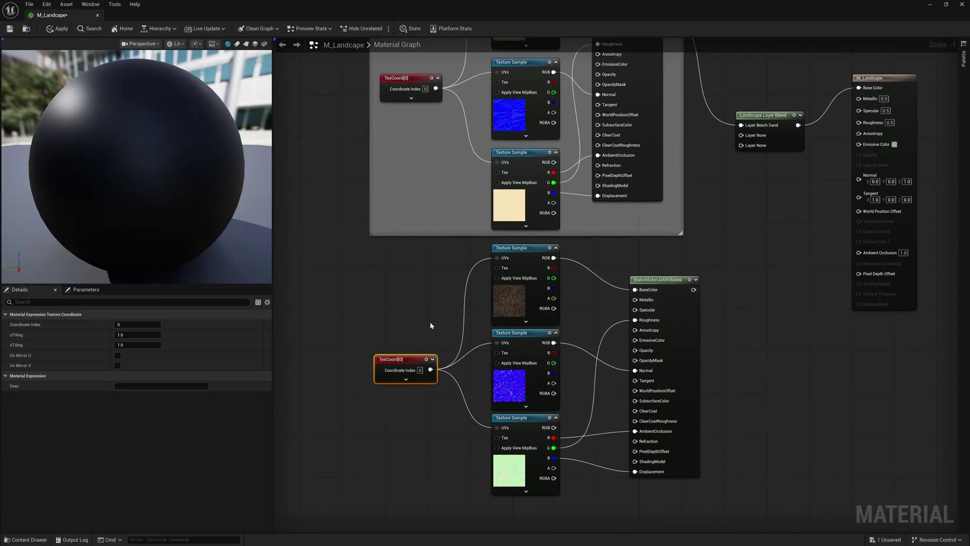
pyautogui.scroll(-2, 431, 327)
pyautogui.moveTo(423, 308); pyautogui.dragTo(428, 351, button='right')
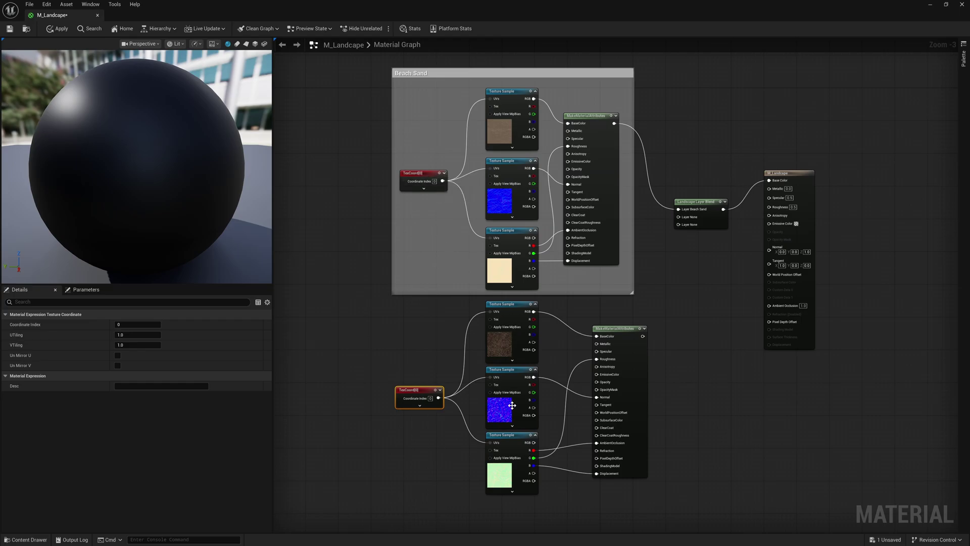
pyautogui.moveTo(627, 331); pyautogui.dragTo(599, 330)
pyautogui.moveTo(654, 301); pyautogui.dragTo(391, 491)
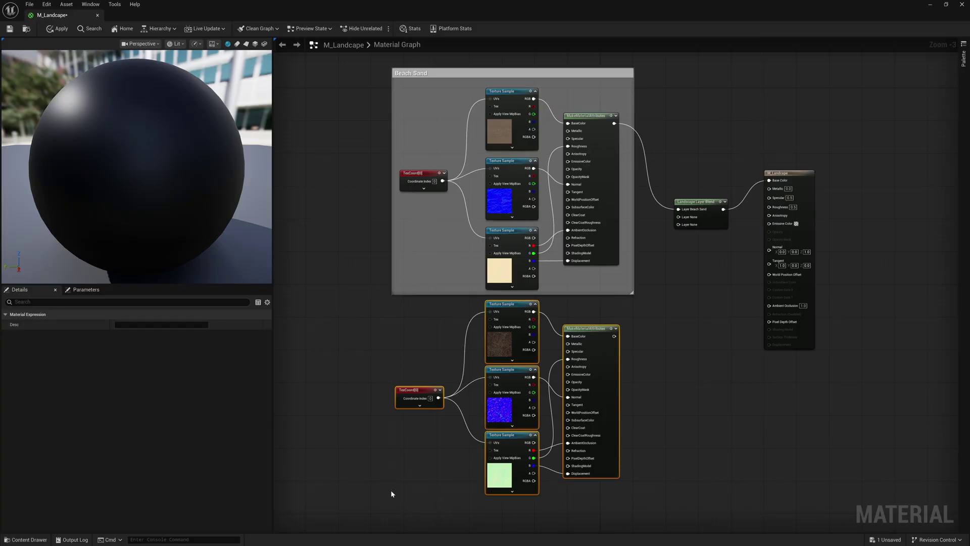
pyautogui.press('c')
pyautogui.click(317, 323)
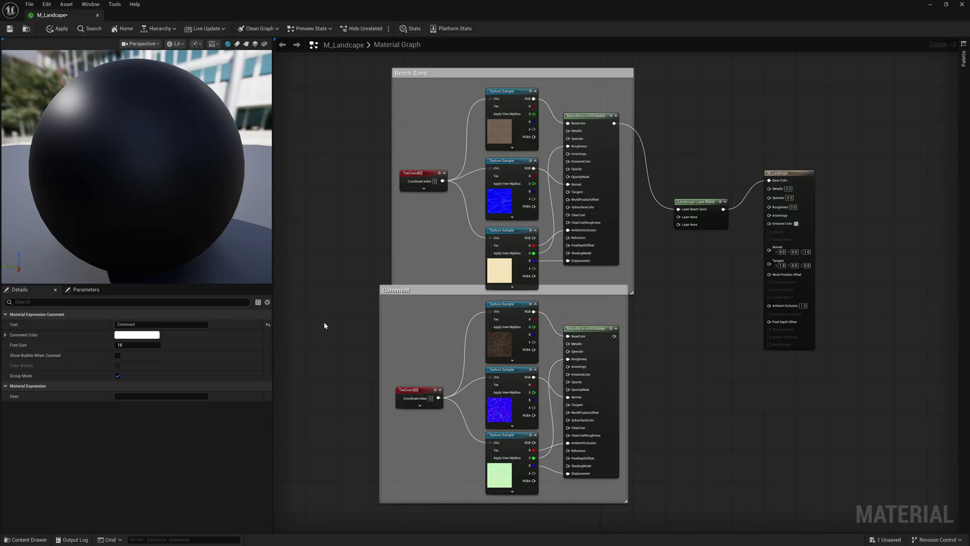
pyautogui.click(422, 304)
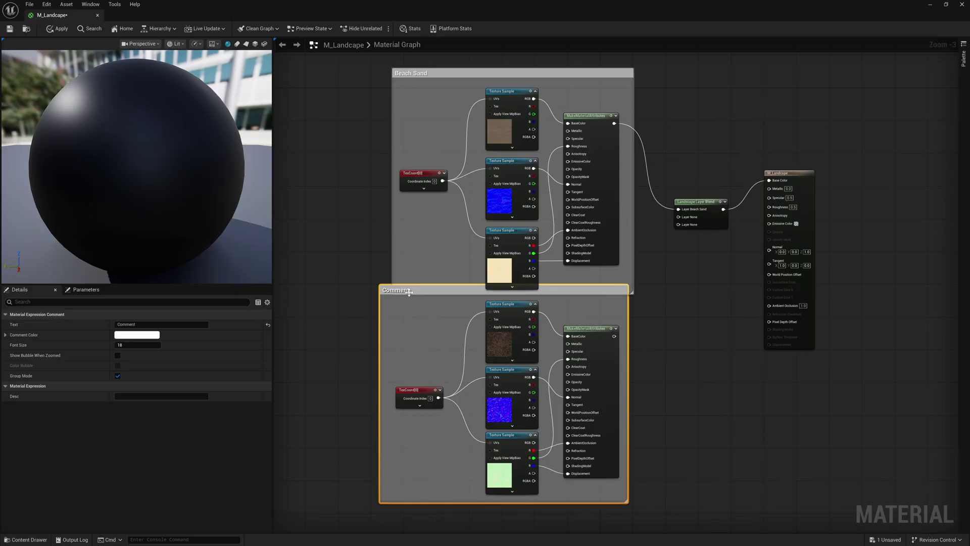
pyautogui.write('Forest')
pyautogui.moveTo(411, 293); pyautogui.dragTo(415, 311)
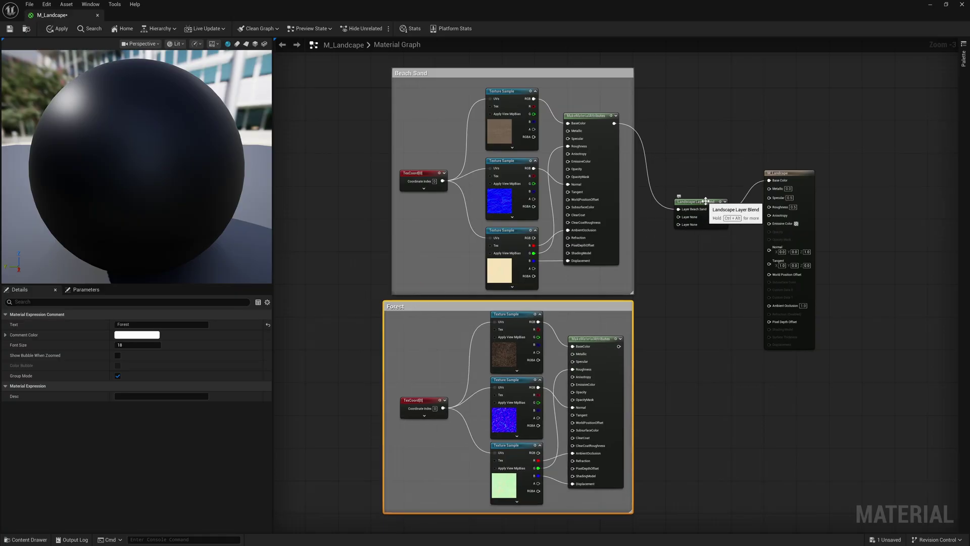
# Name the second Landscape Layer Blend layer Forest and connect the Forest group's MakeMaterialAttributes output to it
pyautogui.scroll(3, 699, 246)
pyautogui.moveTo(708, 187); pyautogui.dragTo(713, 326)
pyautogui.moveTo(704, 381); pyautogui.dragTo(738, 268, button='right')
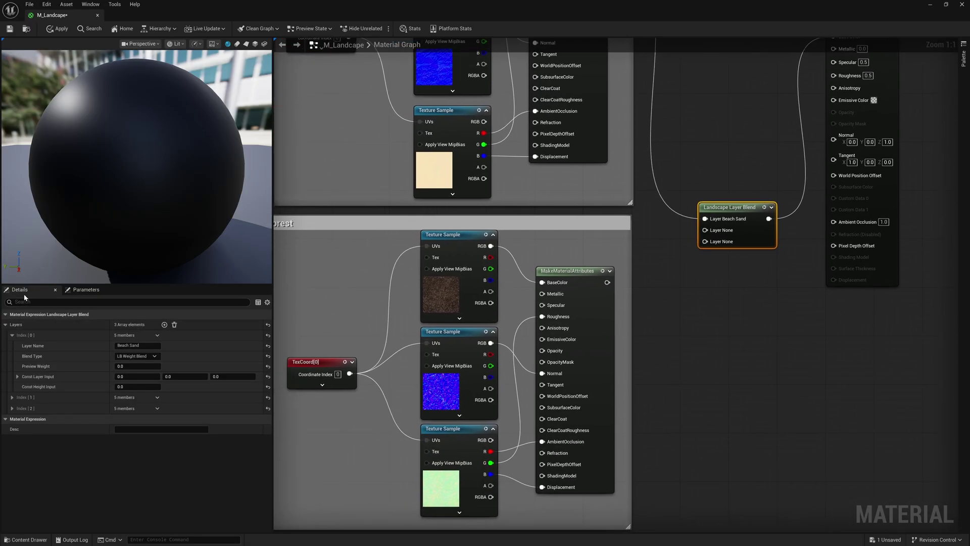
pyautogui.click(13, 398)
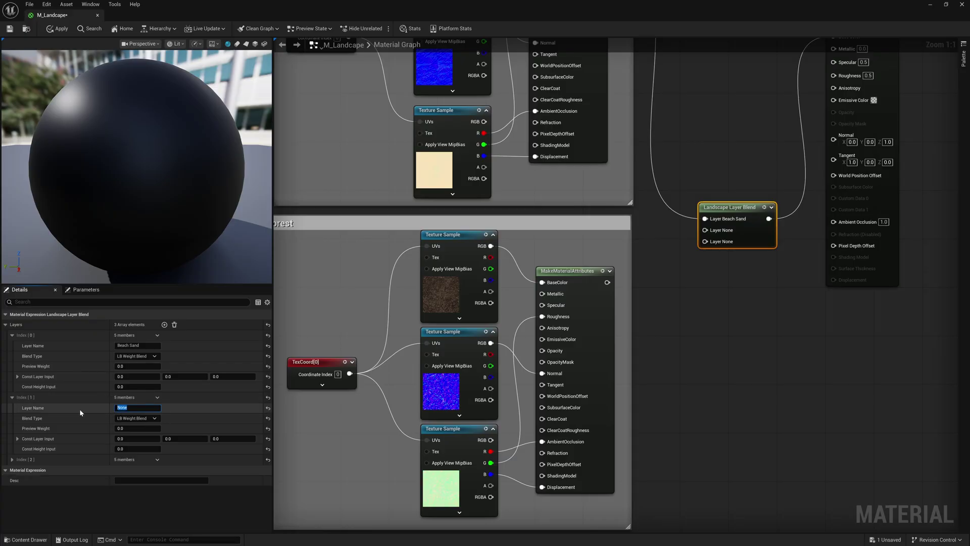
pyautogui.write('Forest')
pyautogui.press('Return')
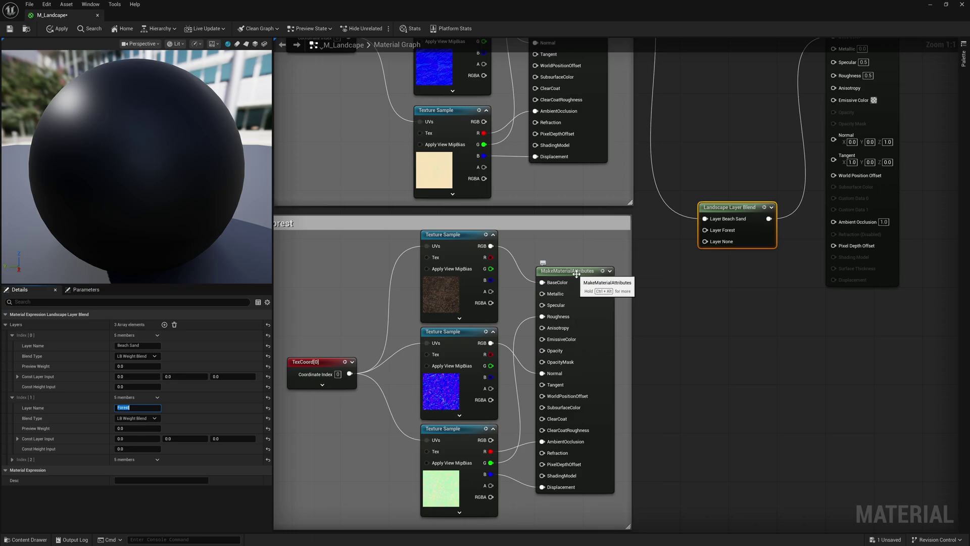
pyautogui.moveTo(607, 282); pyautogui.dragTo(705, 230)
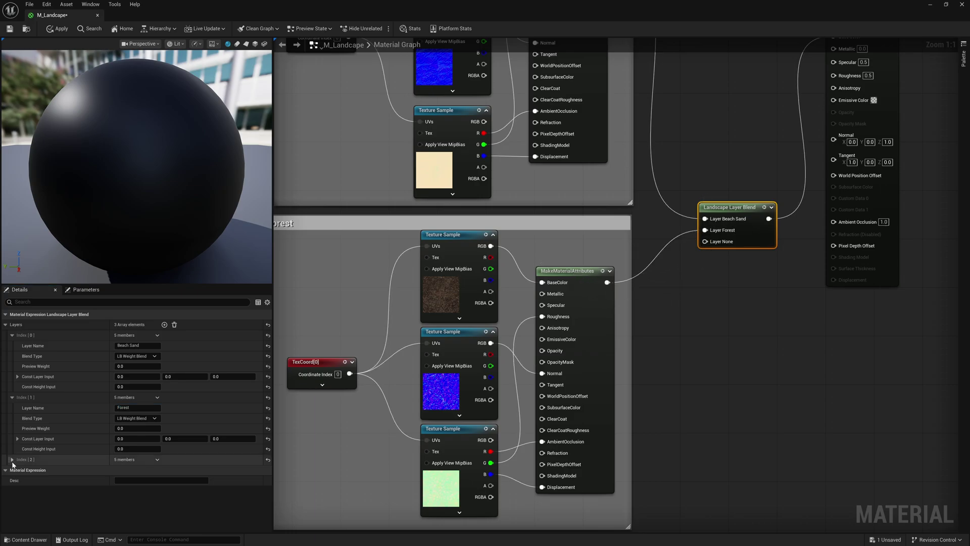
# Open the third blend layer's name for editing on the Landscape Layer Blend node
pyautogui.click(11, 460)
pyautogui.click(73, 471)
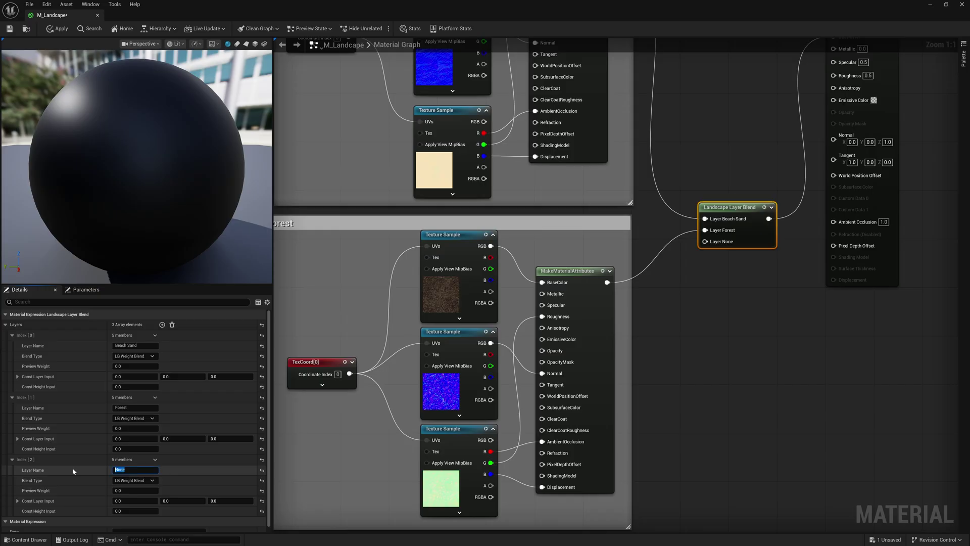
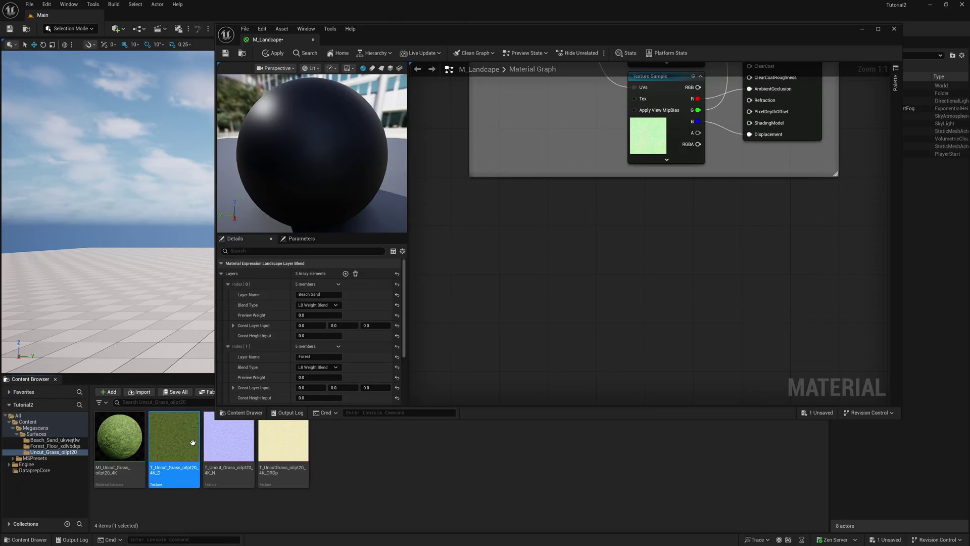
# Add the three Uncut Grass textures (D, N and ORDp) to the graph as texture samples below the Forest group
pyautogui.keyDown('shift'); pyautogui.click(283, 439); pyautogui.keyUp('shift')
pyautogui.moveTo(167, 444); pyautogui.dragTo(629, 216)
pyautogui.click(878, 28)
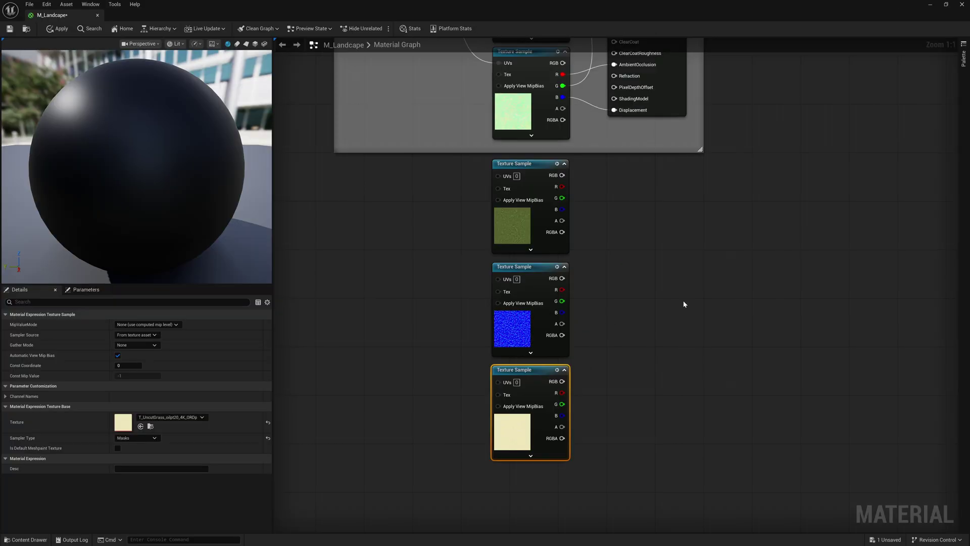
# Add a MakeMaterialAttributes node for Uncut Grass and connect the D texture's RGB to BaseColor and the N texture's RGB to Normal
pyautogui.rightClick(652, 265)
pyautogui.write('make')
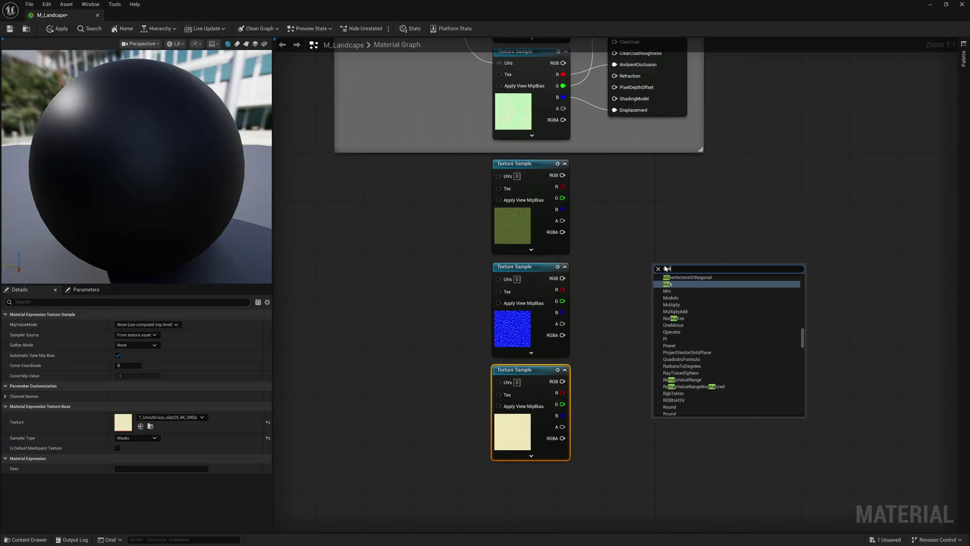
pyautogui.press('Return')
pyautogui.moveTo(652, 260); pyautogui.dragTo(653, 215)
pyautogui.moveTo(563, 179); pyautogui.dragTo(656, 236)
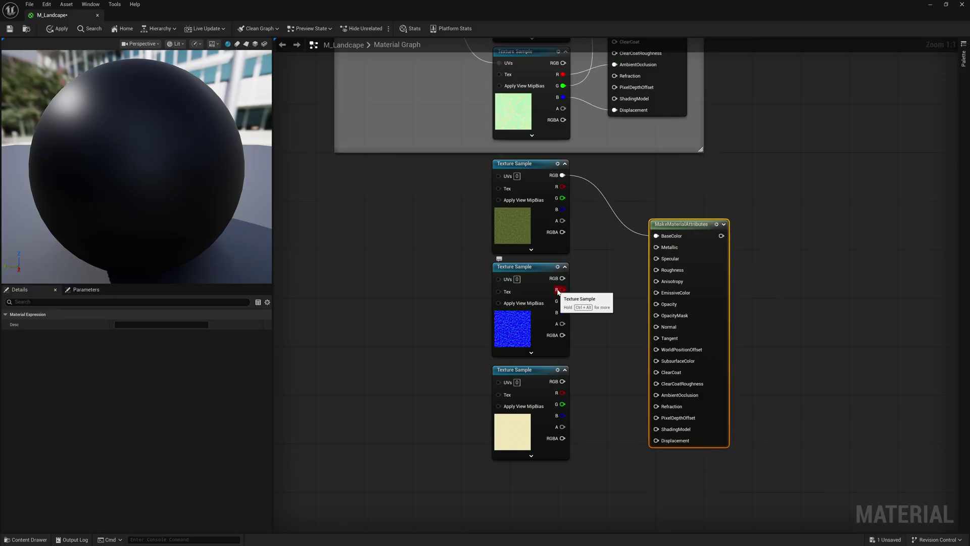
pyautogui.moveTo(563, 279); pyautogui.dragTo(656, 327)
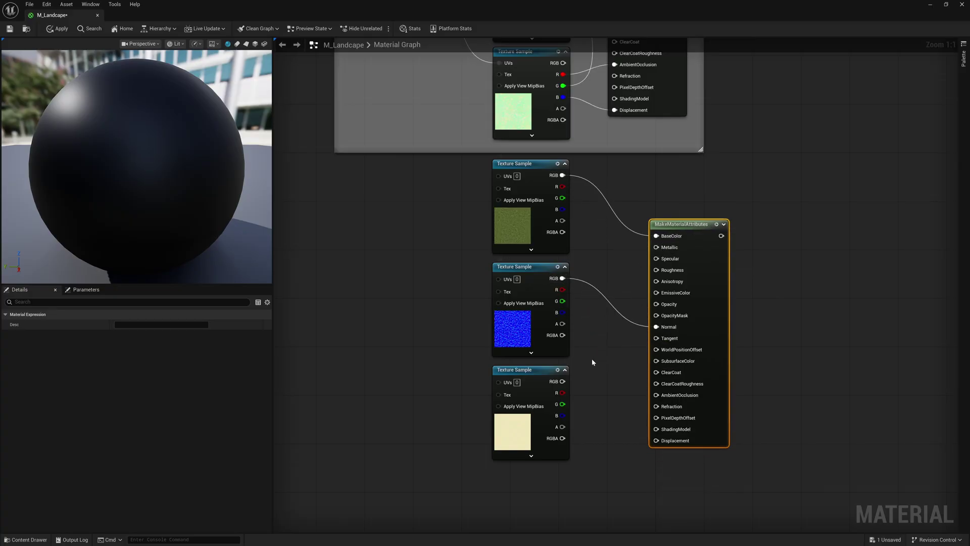
# Connect the Uncut Grass ORDp texture's R to AmbientOcclusion, G to Roughness and B to Displacement
pyautogui.moveTo(563, 393); pyautogui.dragTo(656, 395)
pyautogui.moveTo(559, 405); pyautogui.dragTo(656, 270)
pyautogui.moveTo(561, 415); pyautogui.dragTo(656, 440)
# Add a TextureCoordinate node before the Uncut Grass samples and connect it to the UVs of all three
pyautogui.click(344, 301)
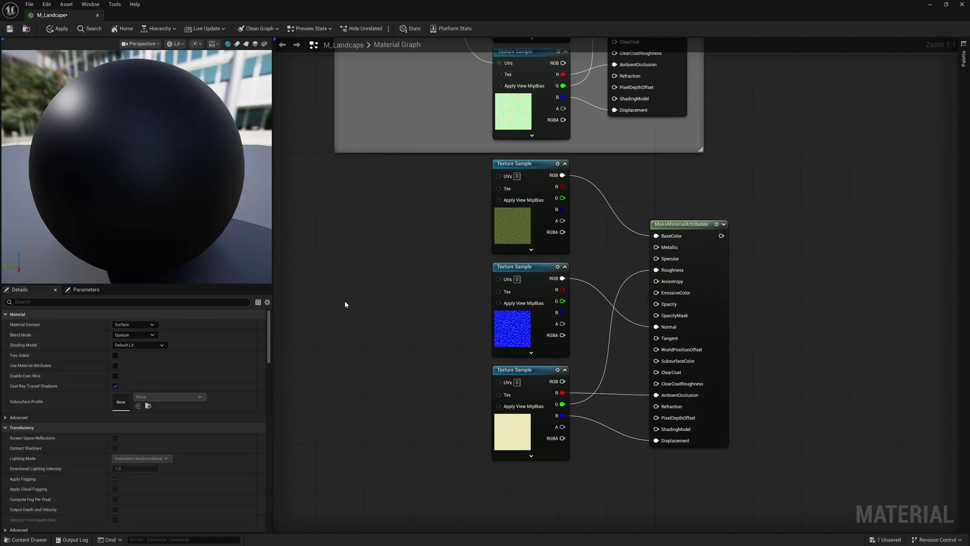
pyautogui.click(345, 304)
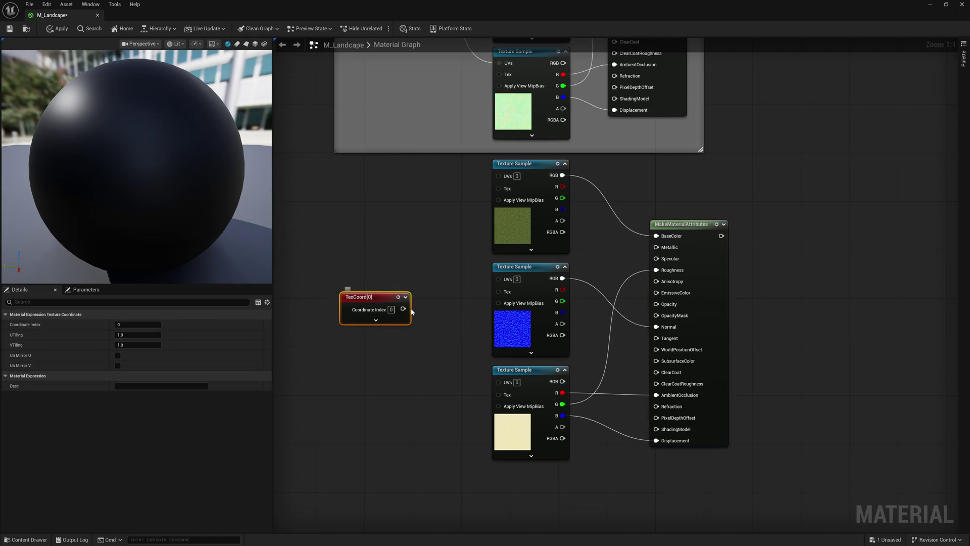
pyautogui.moveTo(404, 309); pyautogui.dragTo(499, 175)
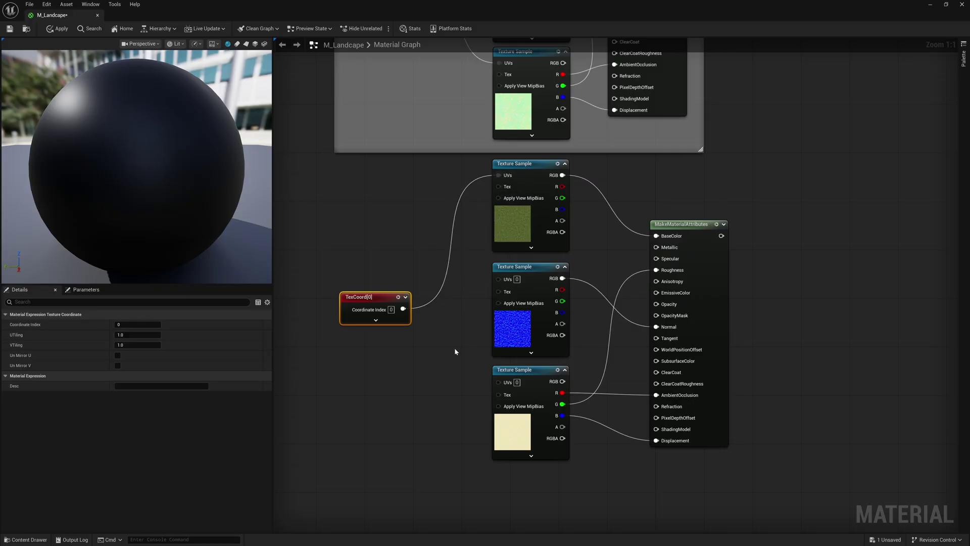
pyautogui.moveTo(403, 309); pyautogui.dragTo(499, 383)
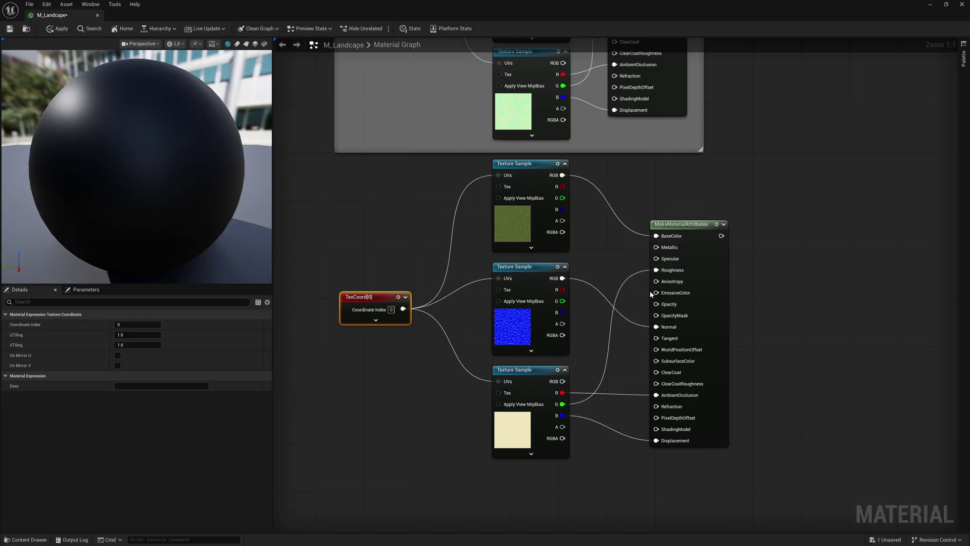
# Tidy the Uncut Grass nodes' positions and group them in a comment box titled "Grasss"
pyautogui.moveTo(669, 225); pyautogui.dragTo(627, 201)
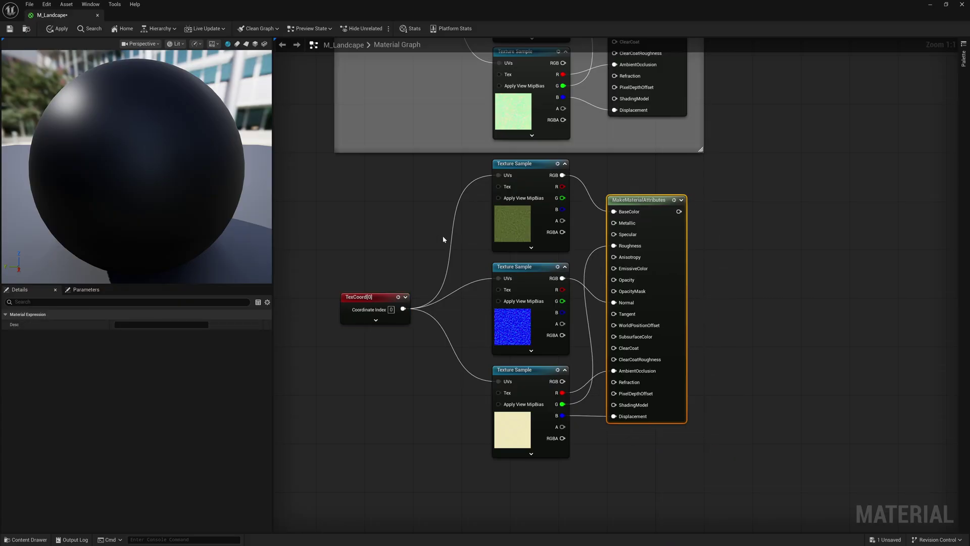
pyautogui.moveTo(377, 306); pyautogui.dragTo(387, 300)
pyautogui.moveTo(644, 176); pyautogui.dragTo(362, 268)
pyautogui.moveTo(632, 309); pyautogui.dragTo(613, 478, button='right')
pyautogui.press('c')
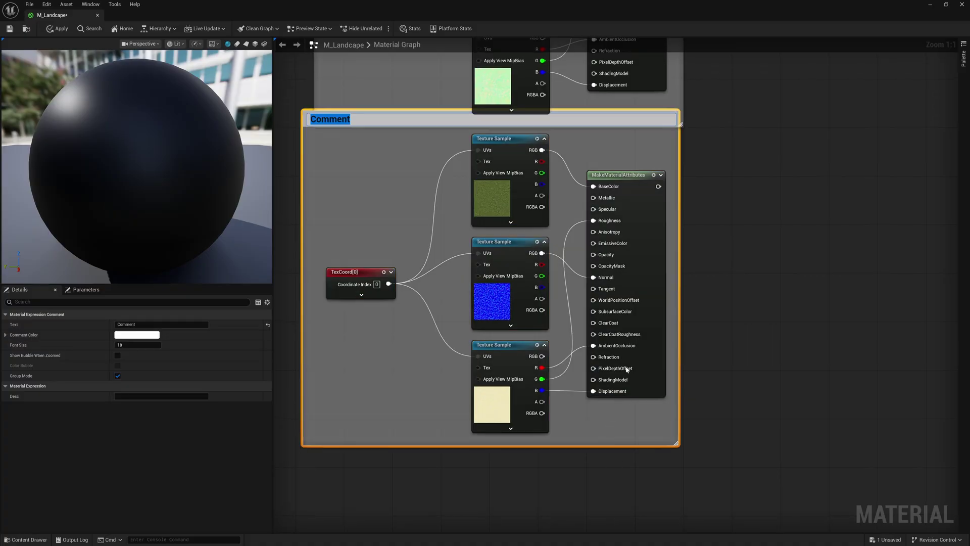
pyautogui.write('Grasss')
pyautogui.press('BackSpace')
pyautogui.press('Return')
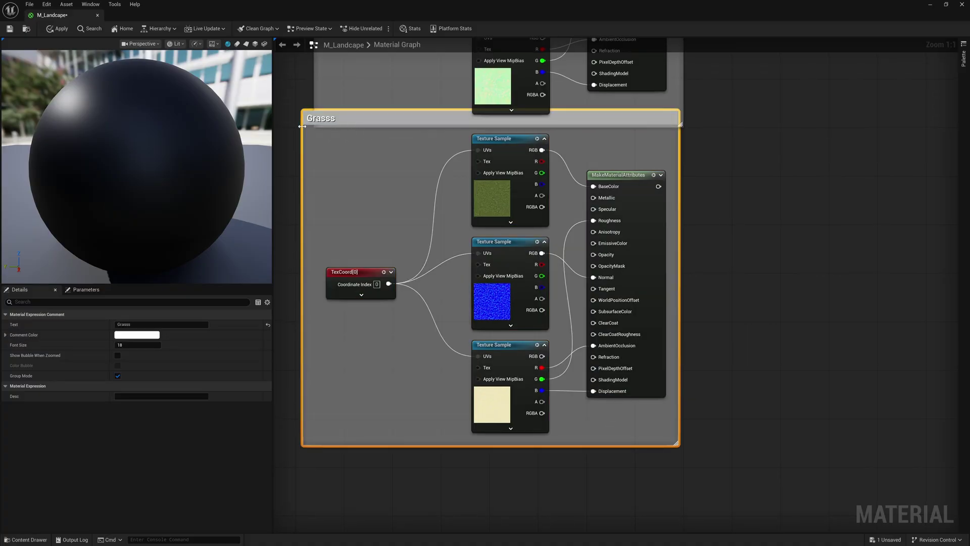
# Move the Landscape Layer Blend and material output nodes beside the groups and connect the grass MakeMaterialAttributes output to Layer Grass
pyautogui.scroll(-5, 717, 172)
pyautogui.moveTo(717, 171); pyautogui.dragTo(586, 322, button='right')
pyautogui.moveTo(732, 86); pyautogui.dragTo(612, 273)
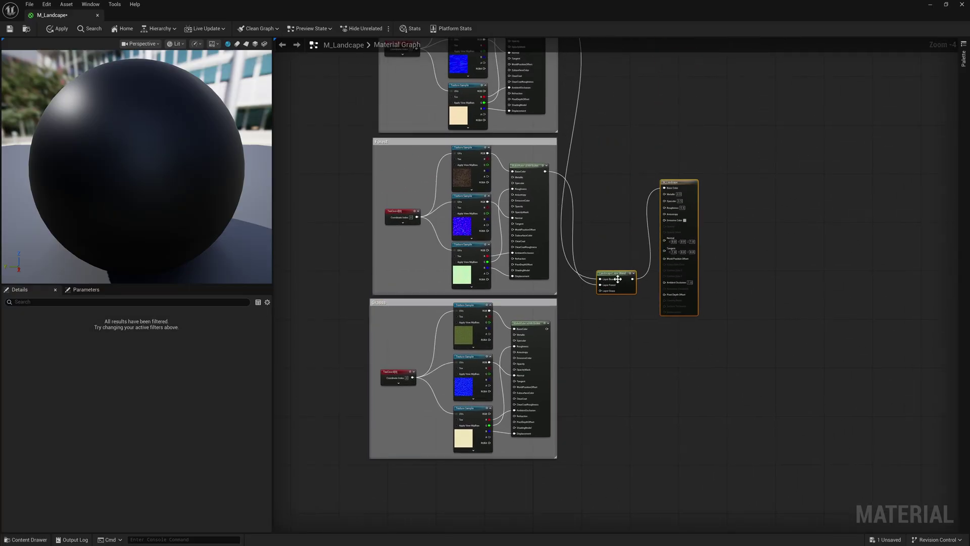
pyautogui.click(620, 299)
pyautogui.scroll(3, 609, 297)
pyautogui.scroll(1, 609, 297)
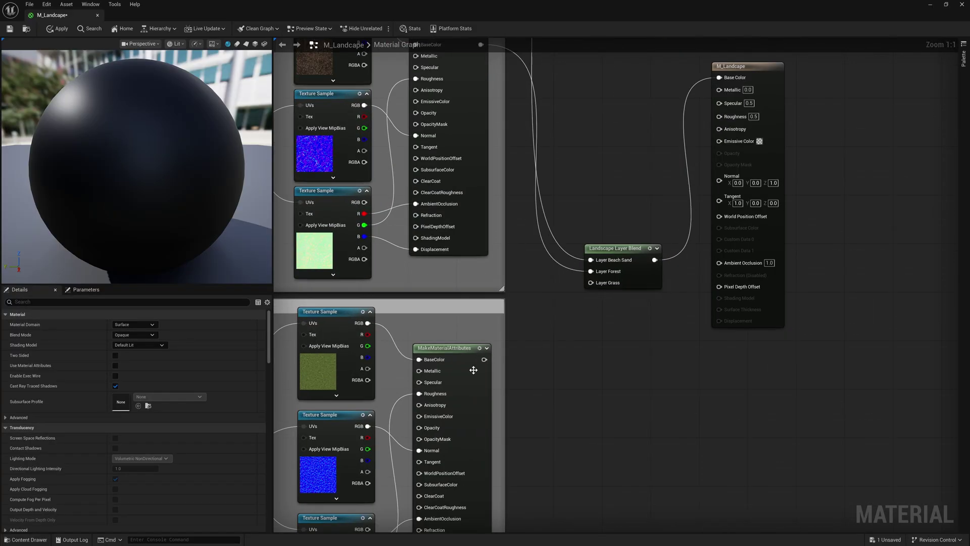
pyautogui.moveTo(401, 352); pyautogui.dragTo(541, 321, button='right')
pyautogui.moveTo(625, 330); pyautogui.dragTo(732, 253)
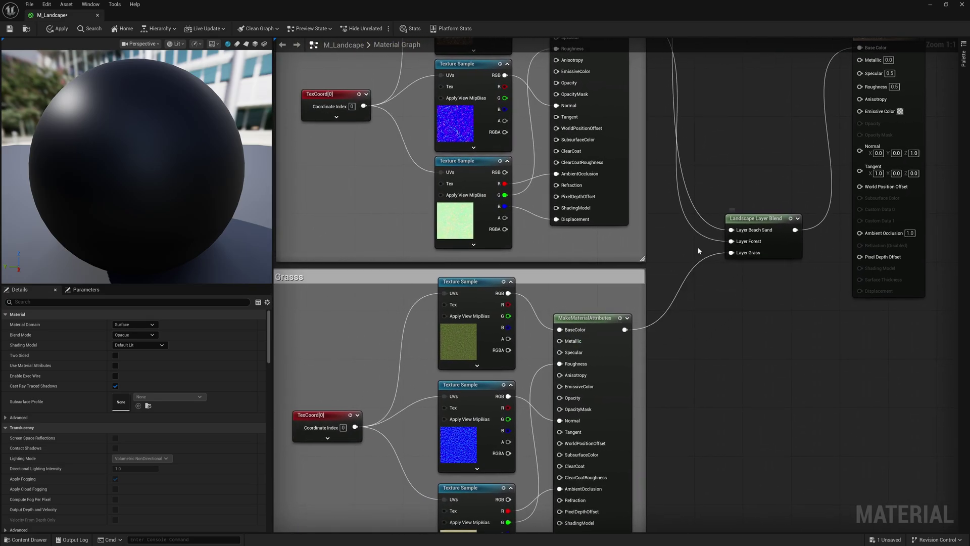
# Enable Use Material Attributes on the M_Landcape material output node
pyautogui.scroll(-1, 777, 336)
pyautogui.moveTo(778, 335); pyautogui.dragTo(710, 403, button='right')
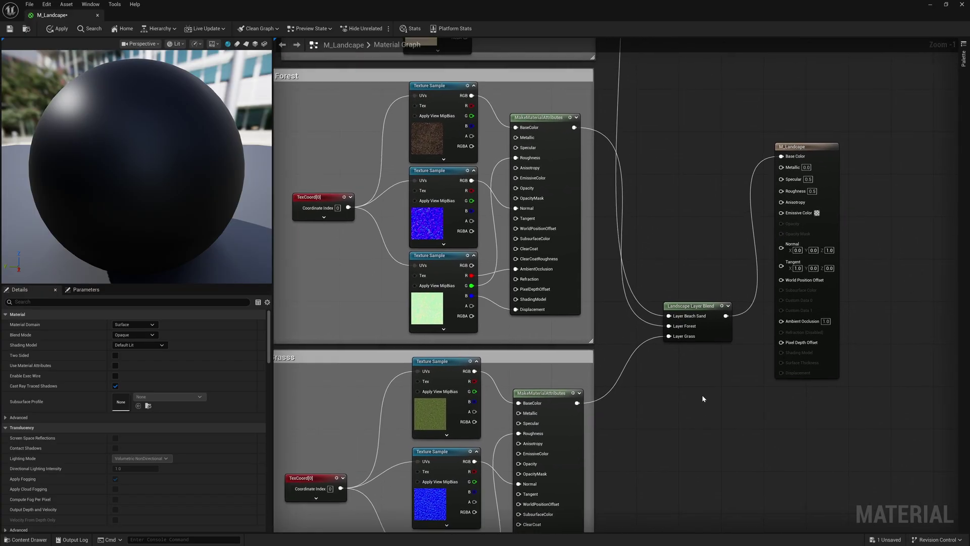
pyautogui.scroll(-4, 530, 340)
pyautogui.scroll(1, 532, 342)
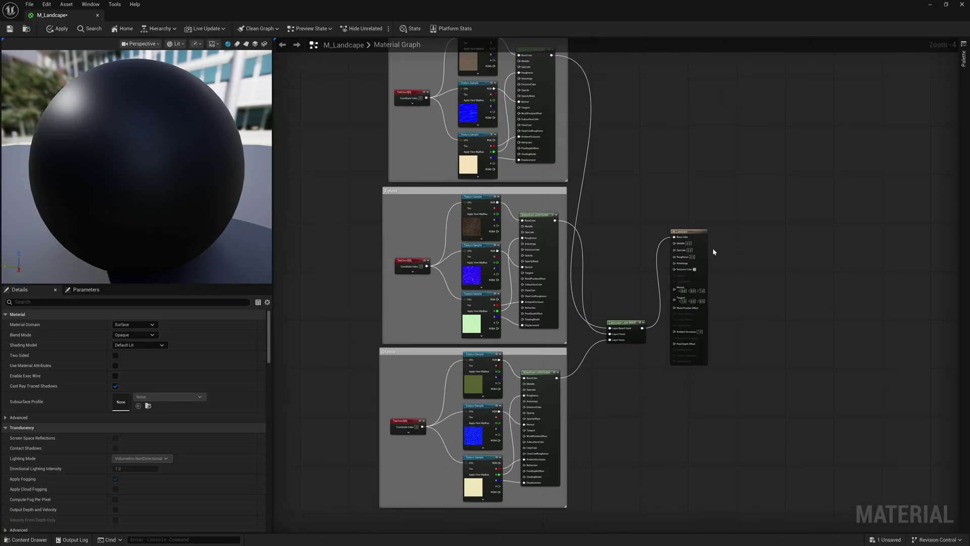
pyautogui.scroll(2, 693, 232)
pyautogui.click(686, 234)
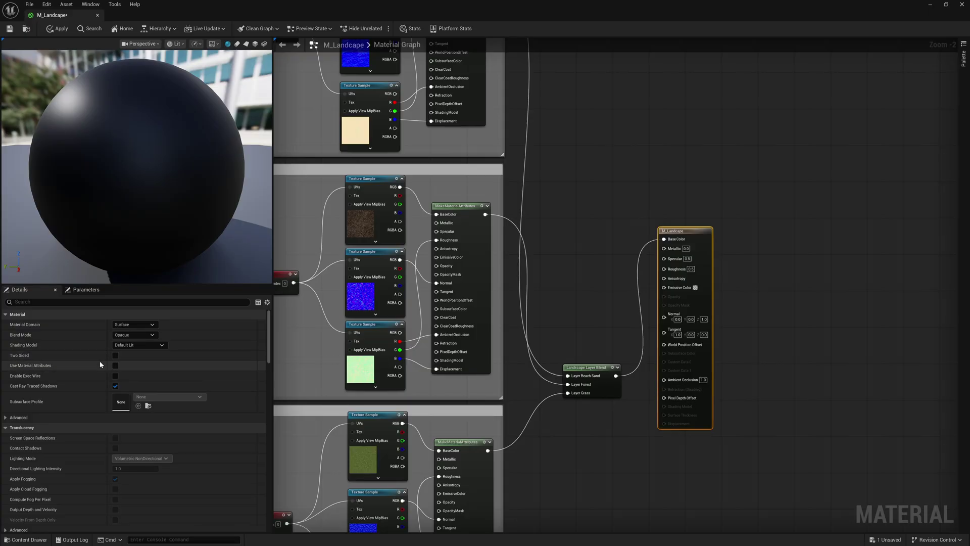
pyautogui.click(117, 366)
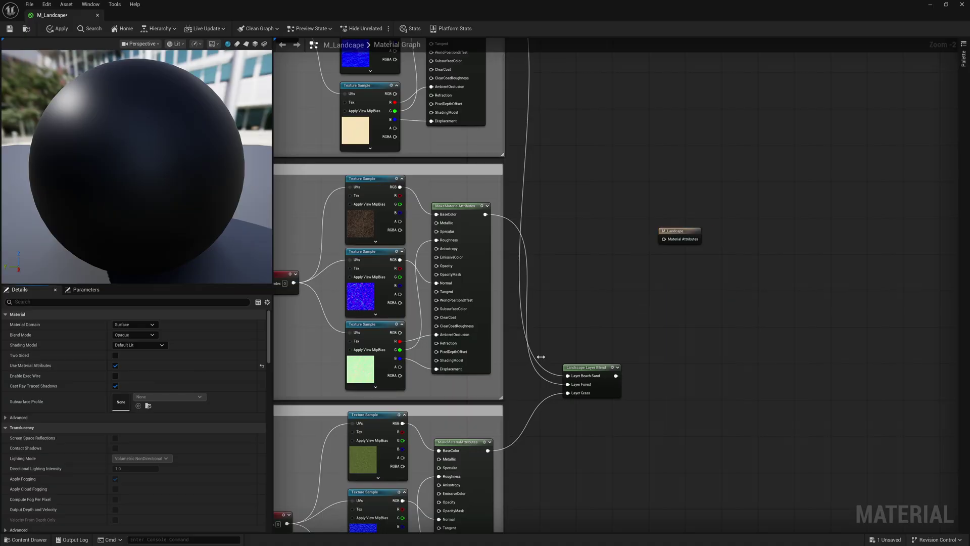
# Connect the Landscape Layer Blend output to M_Landcape's Material Attributes input, and save and close the material
pyautogui.moveTo(687, 232); pyautogui.dragTo(683, 369)
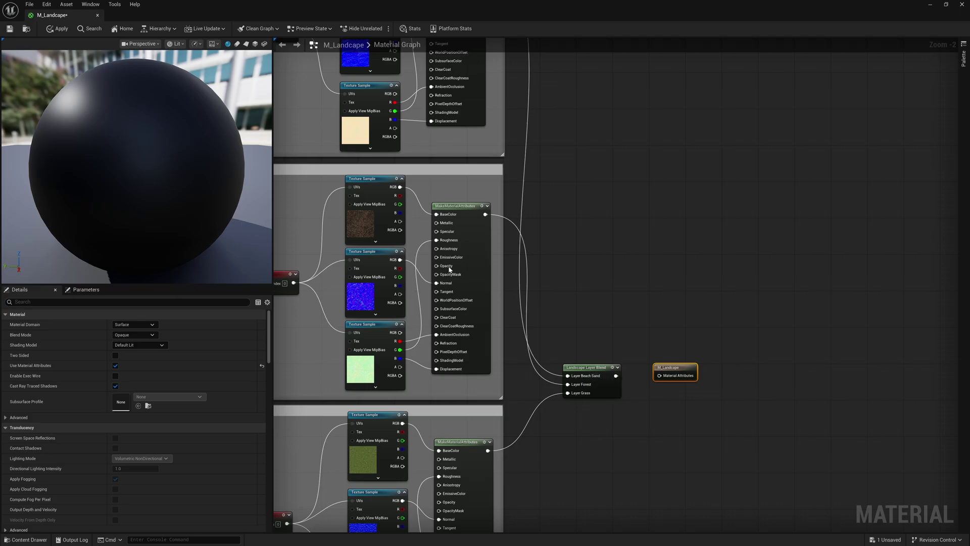
pyautogui.moveTo(616, 376); pyautogui.dragTo(664, 380)
pyautogui.scroll(2, 663, 385)
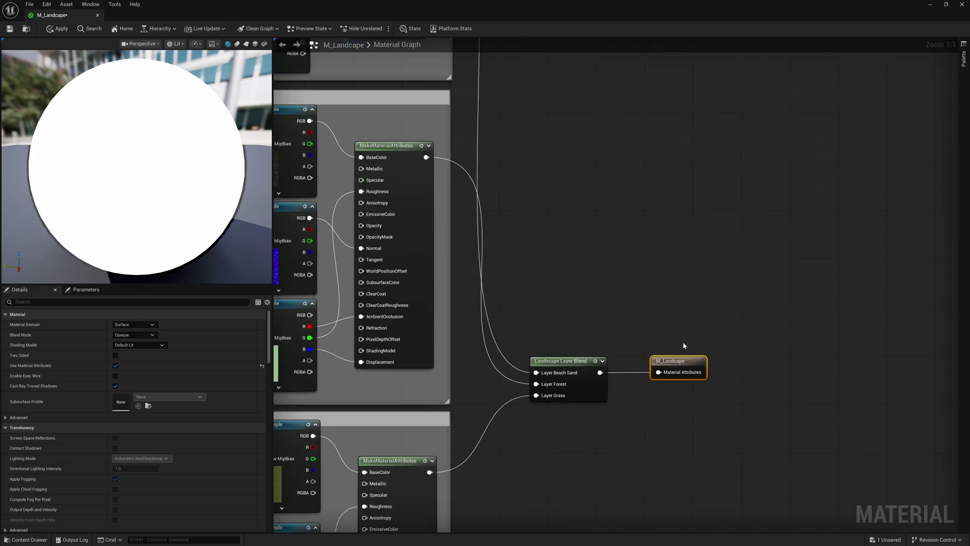
pyautogui.click(10, 29)
pyautogui.click(962, 5)
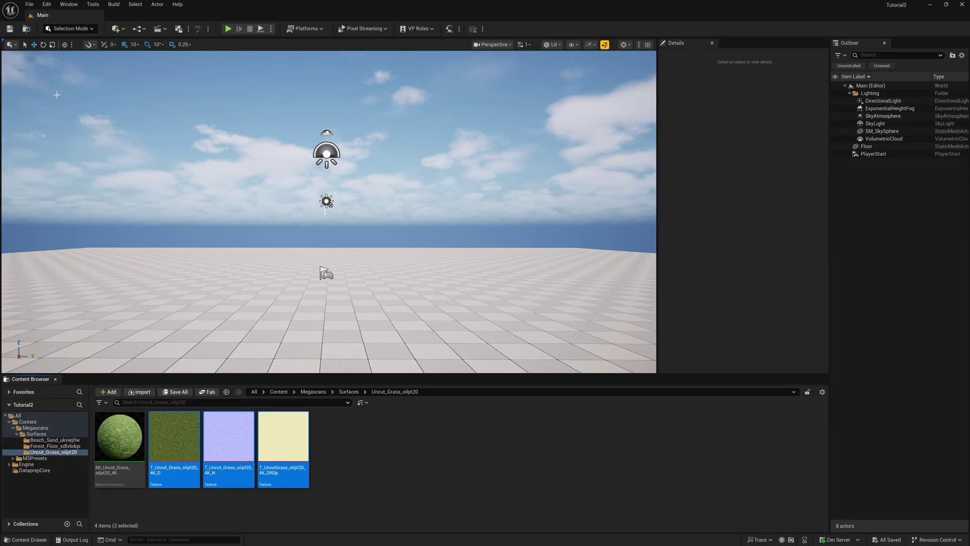
# Switch to Landscape mode and load Height Map_x0_y0.png as a new landscape's heightmap, declining its use as a tiled image
pyautogui.click(70, 28)
pyautogui.click(74, 50)
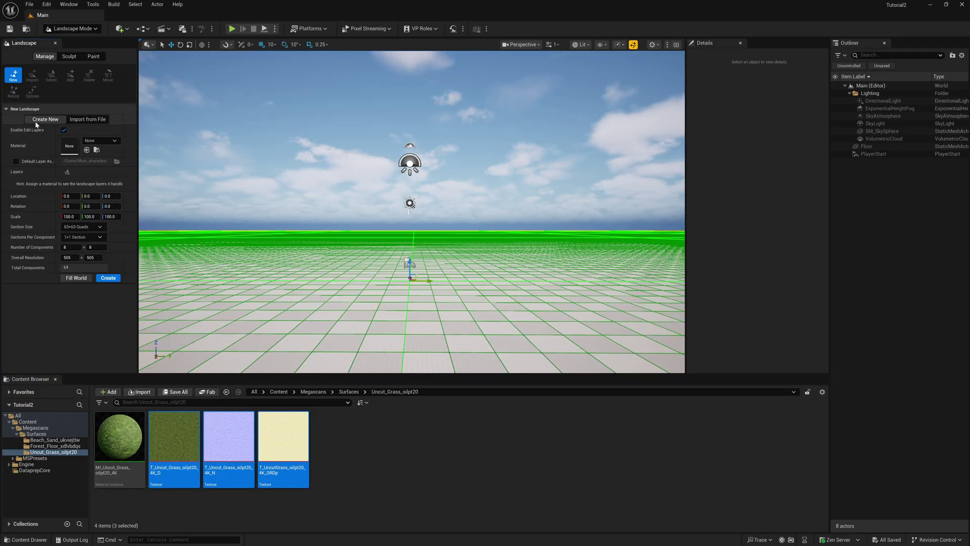
pyautogui.click(86, 120)
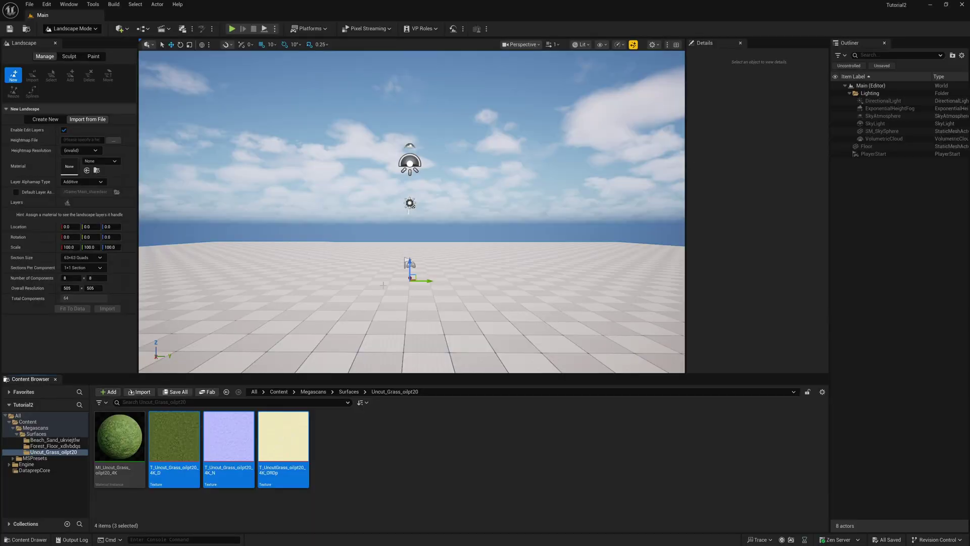
pyautogui.click(113, 141)
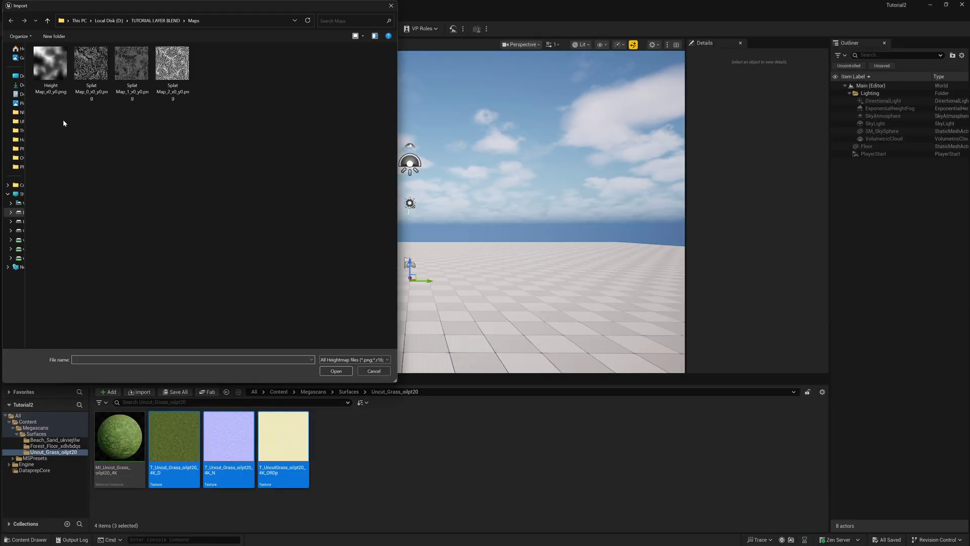
pyautogui.click(53, 62)
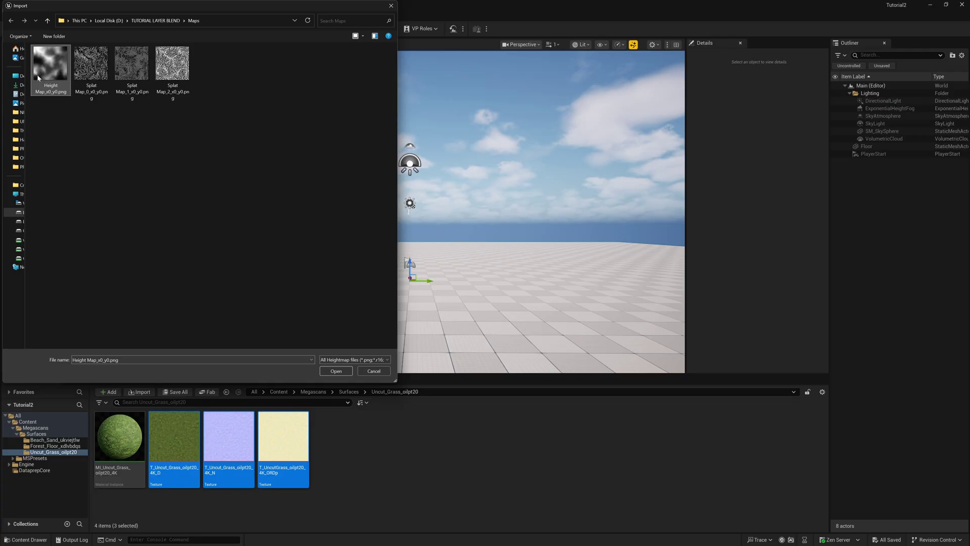
pyautogui.click(336, 371)
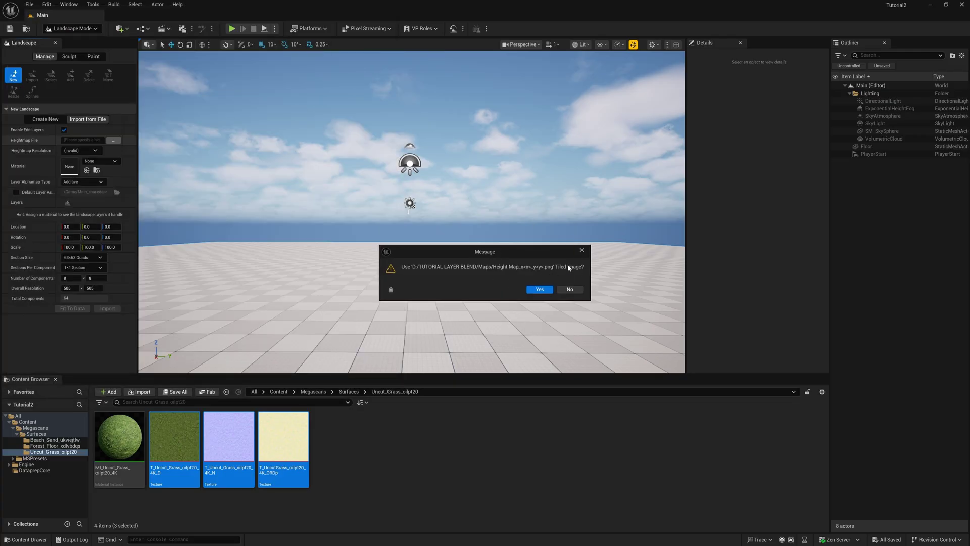
pyautogui.click(570, 290)
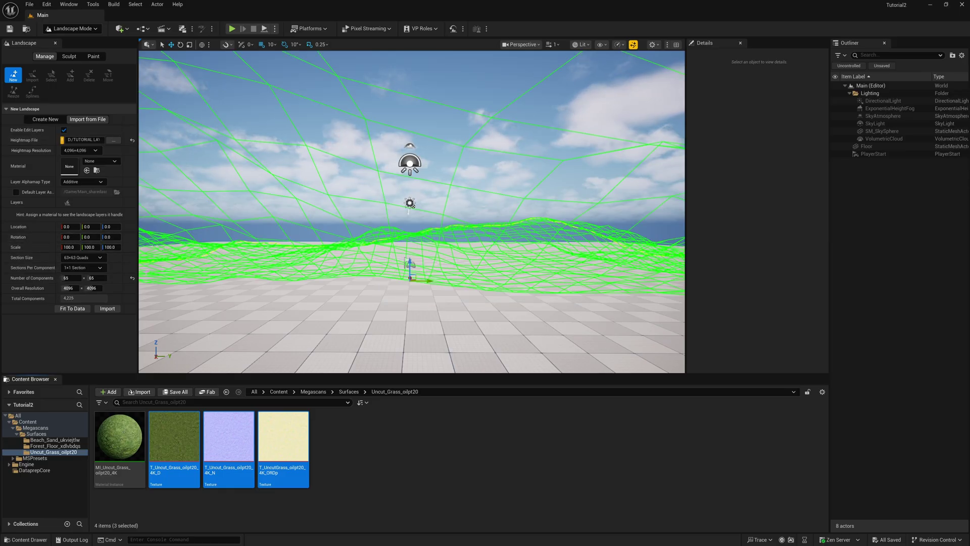
# Set the new landscape's Z scale to 40
pyautogui.click(111, 247)
pyautogui.write('40')
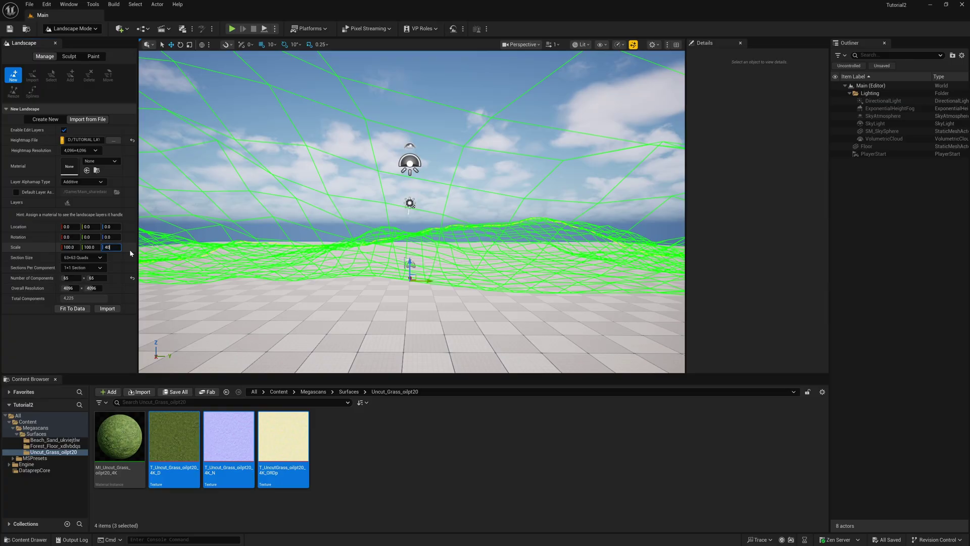
pyautogui.press('Return')
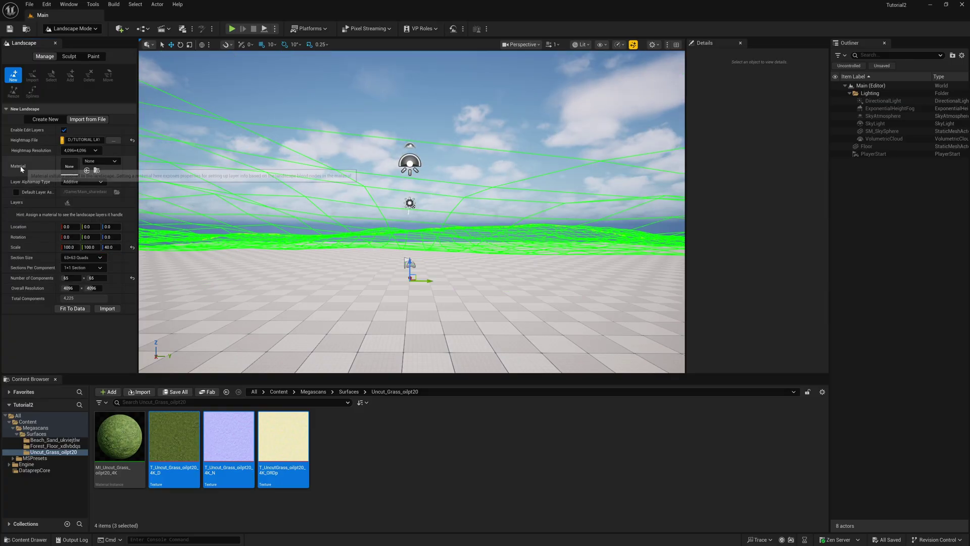
# Assign M_Landcape from the Content folder as the new landscape's material and import the landscape
pyautogui.click(43, 422)
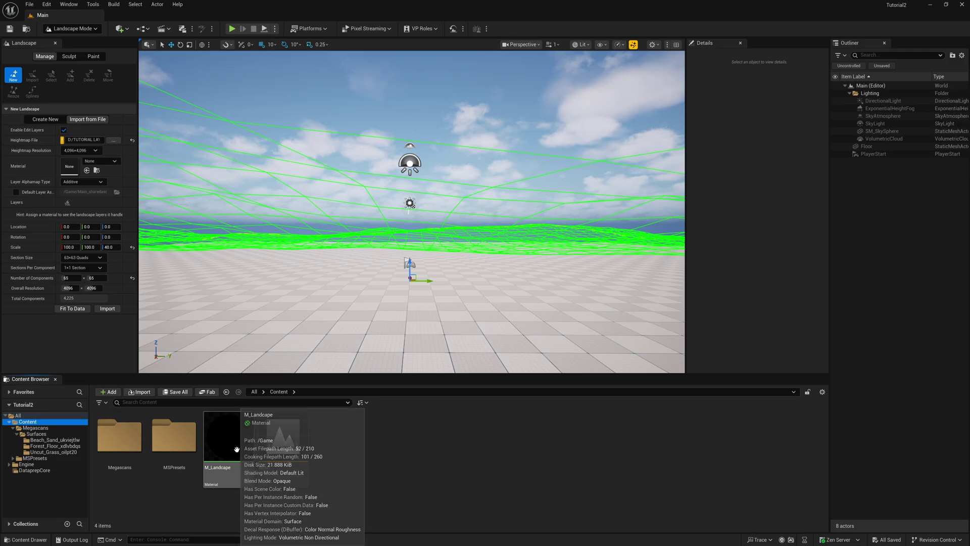
pyautogui.moveTo(230, 443); pyautogui.dragTo(71, 170)
pyautogui.click(105, 295)
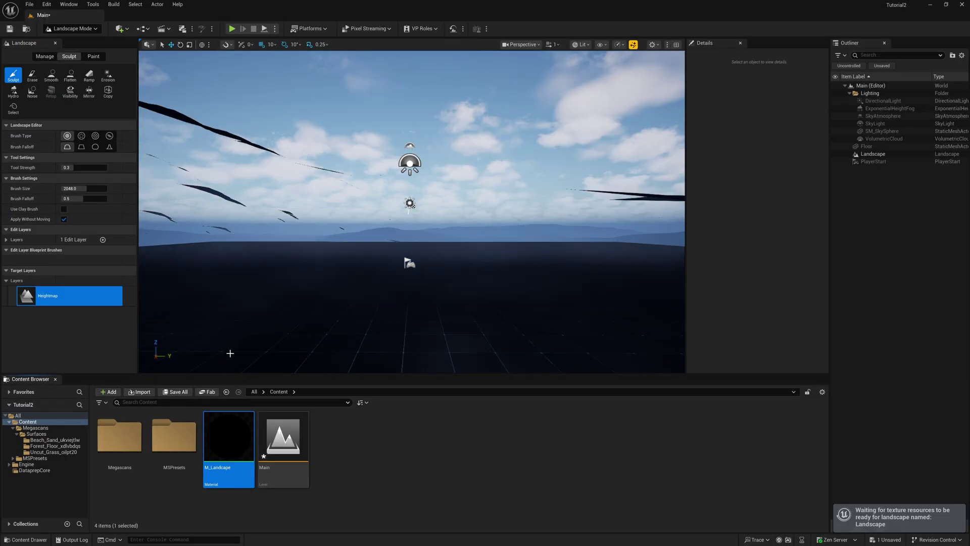
# Auto-fill layer info assets for the unassigned Beach Sand, Forest and Grass paint layers, creating new assets in the default folder
pyautogui.moveTo(230, 354); pyautogui.dragTo(230, 353, button='right')
pyautogui.scroll(2, 230, 353)
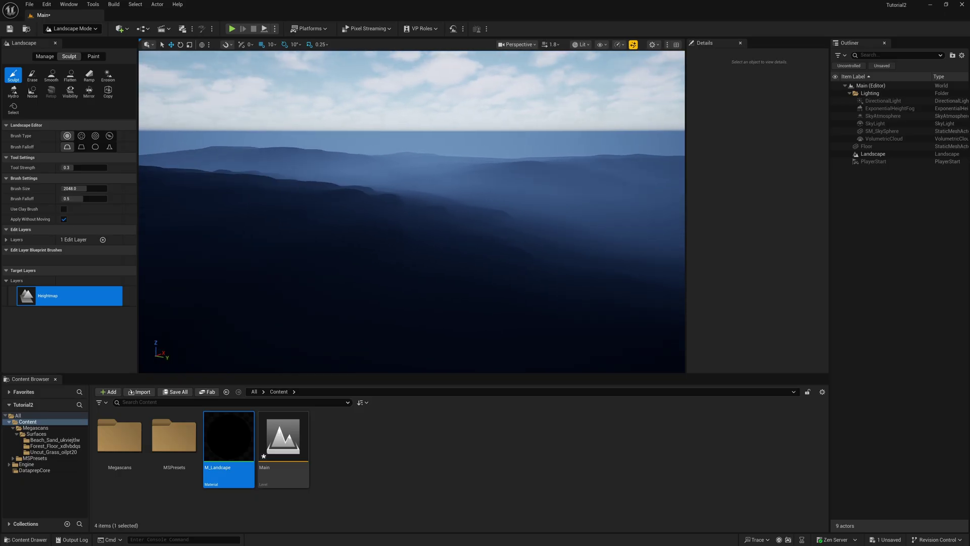
pyautogui.moveTo(331, 304); pyautogui.dragTo(331, 303, button='right')
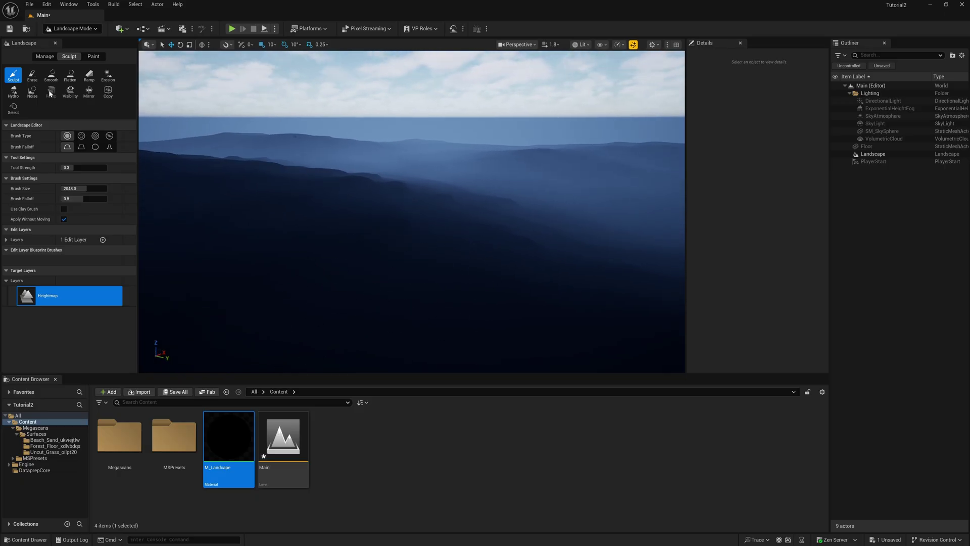
pyautogui.click(93, 57)
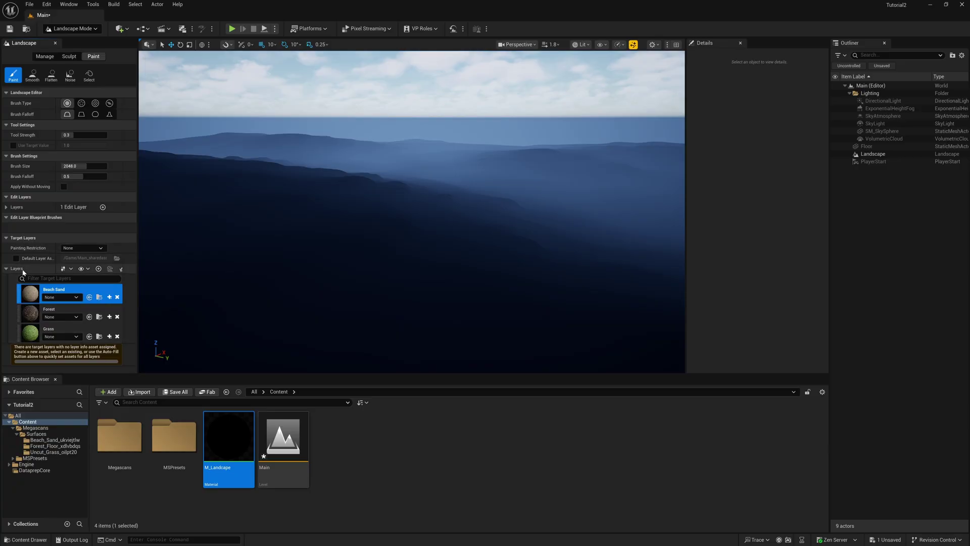
pyautogui.moveTo(137, 275); pyautogui.dragTo(181, 275)
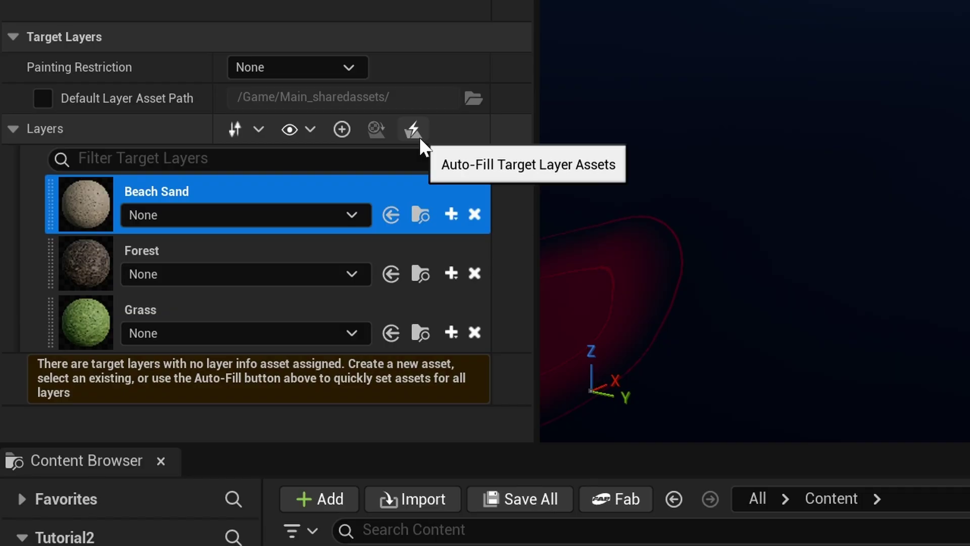
pyautogui.click(418, 135)
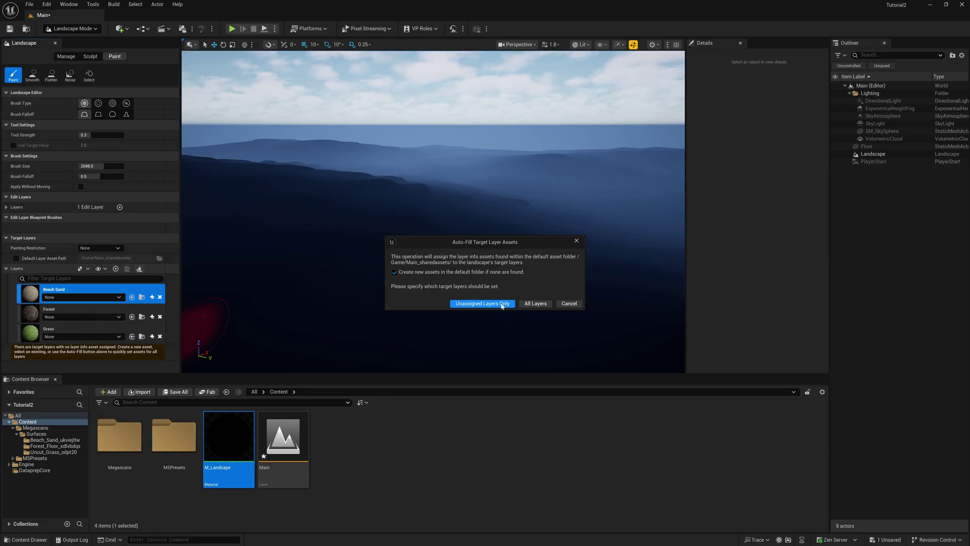
pyautogui.click(461, 305)
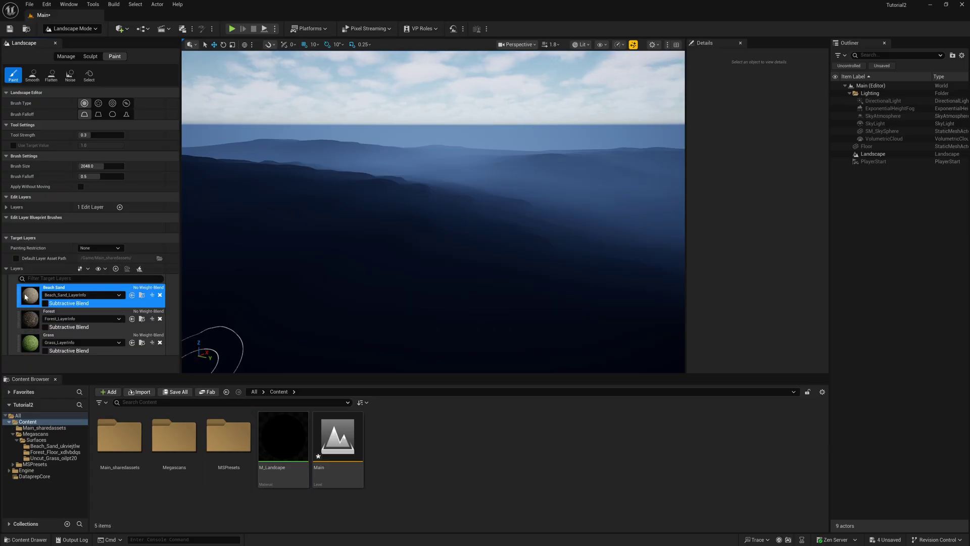
# Turn off No Weight Blend in the Beach_Sand_LayerInfo asset, and save and close it
pyautogui.click(118, 295)
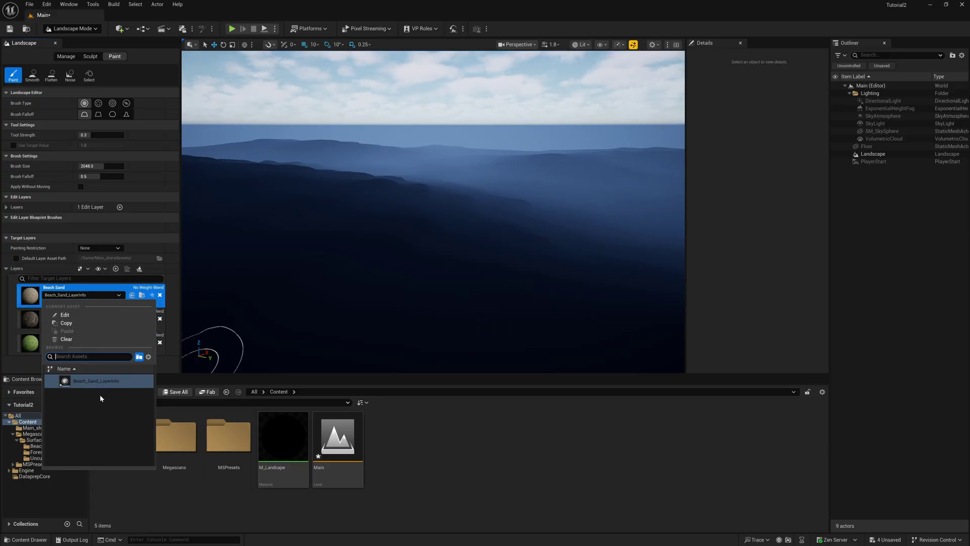
pyautogui.click(118, 295)
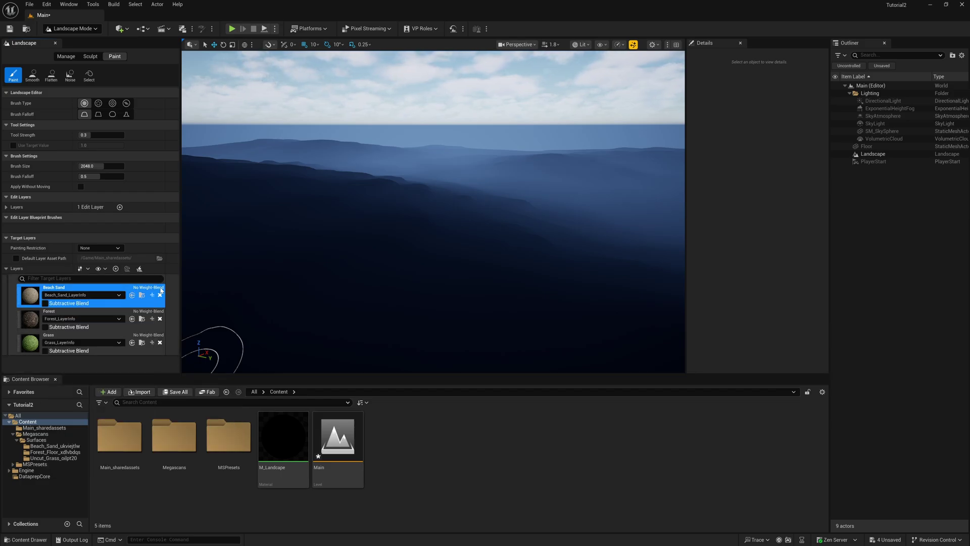
pyautogui.click(81, 294)
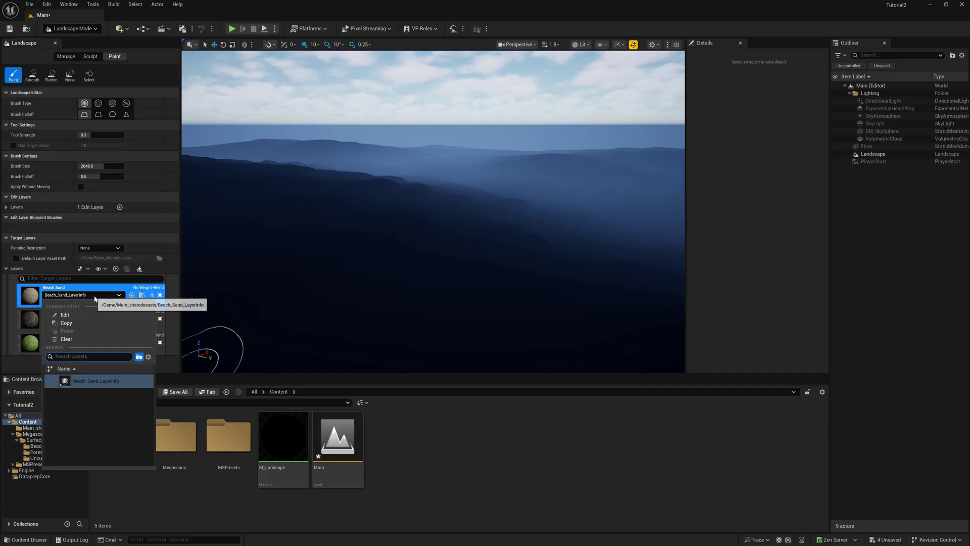
pyautogui.click(71, 315)
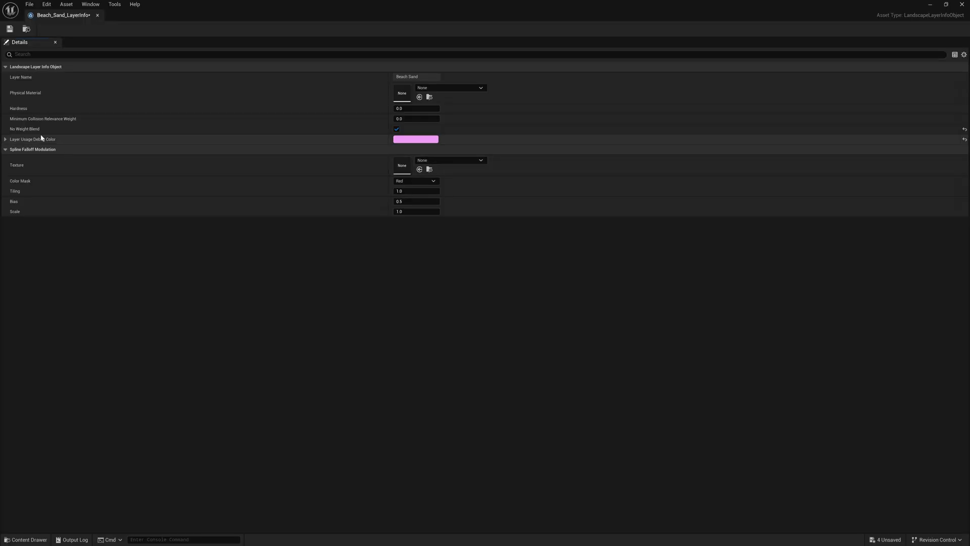
pyautogui.click(397, 130)
pyautogui.click(9, 29)
pyautogui.click(962, 4)
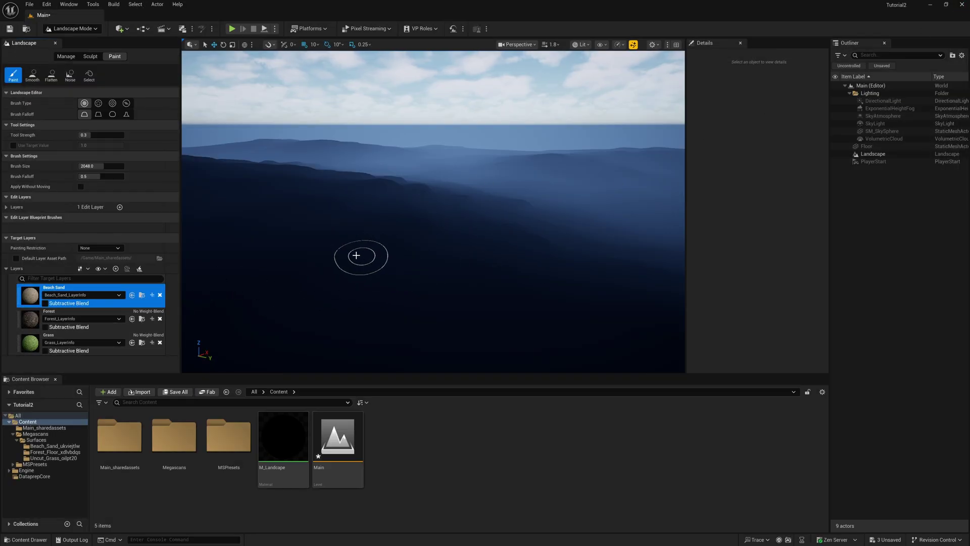
# Turn off No Weight Blend in the Forest_LayerInfo asset, and save and close it
pyautogui.click(79, 320)
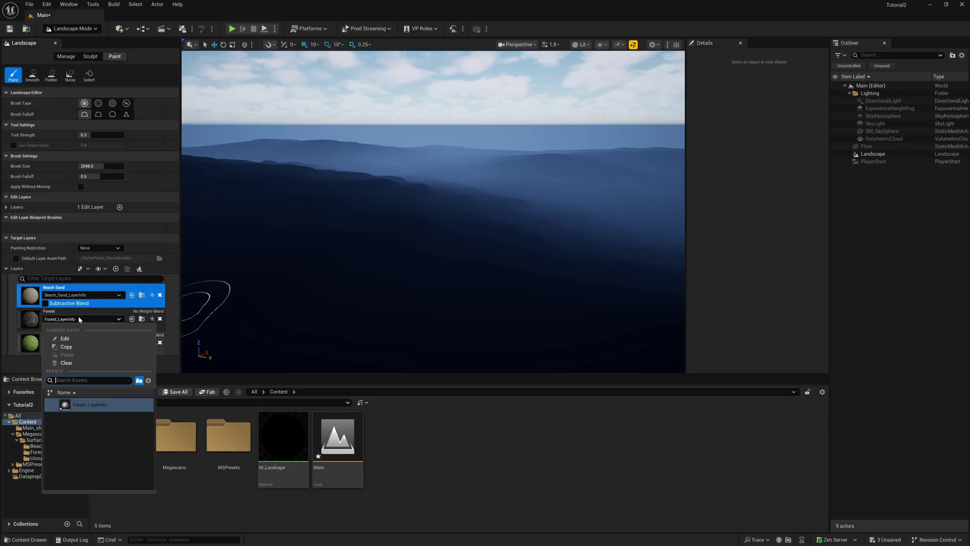
pyautogui.click(65, 338)
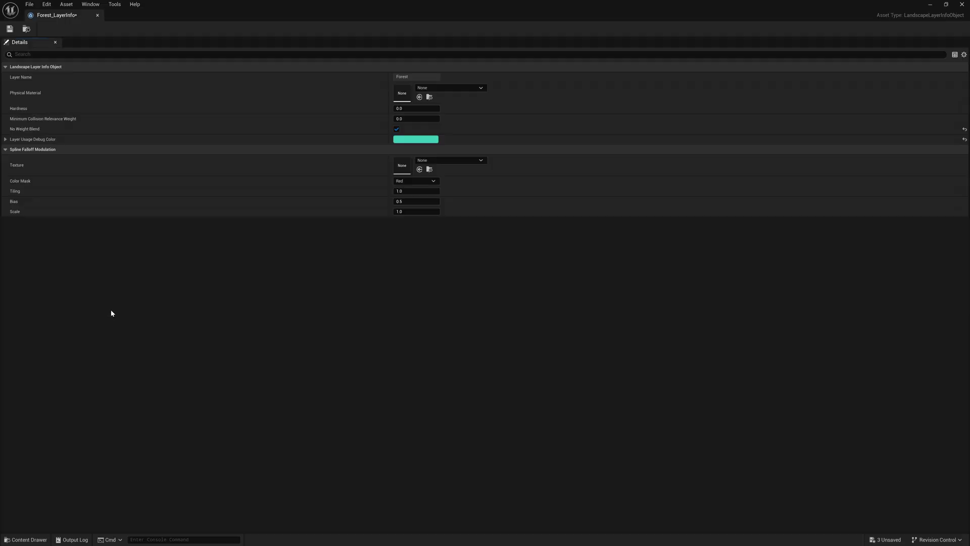
pyautogui.click(398, 130)
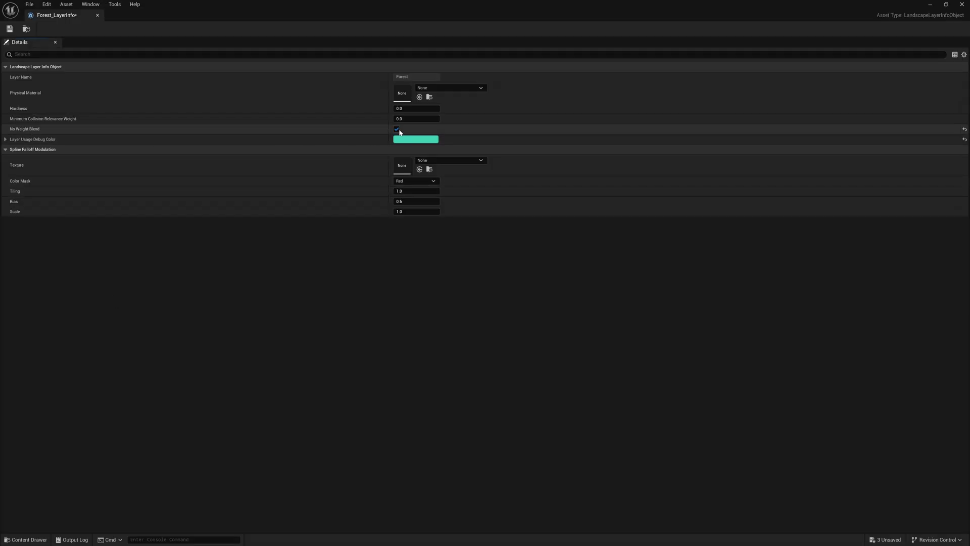
pyautogui.click(397, 130)
pyautogui.click(9, 29)
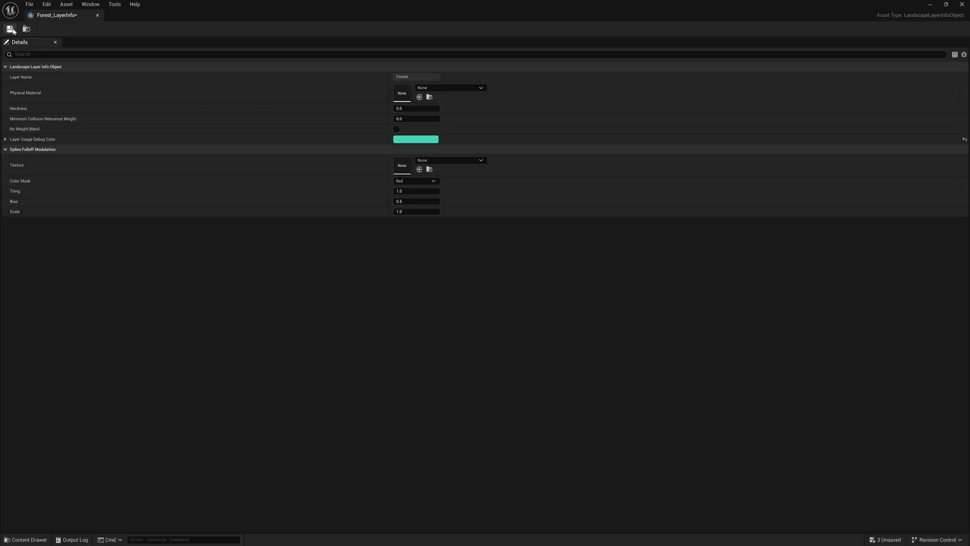
pyautogui.click(962, 4)
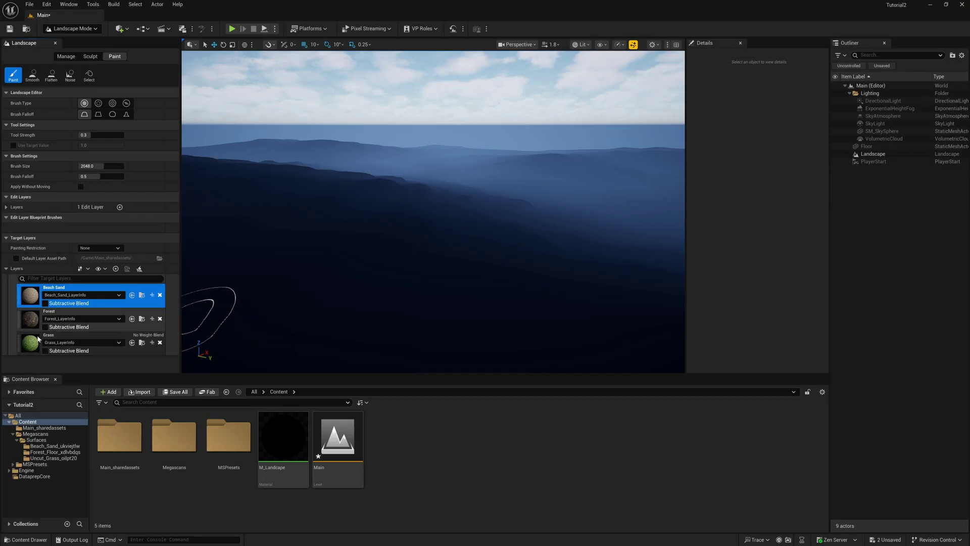
# Open the Grass paint layer's Grass_LayerInfo asset for editing
pyautogui.click(59, 343)
pyautogui.click(63, 345)
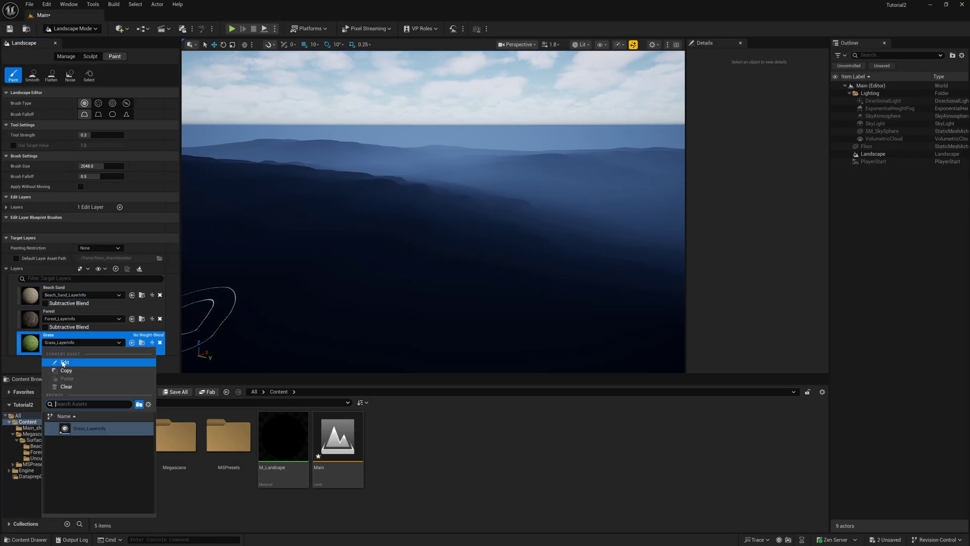
pyautogui.click(77, 364)
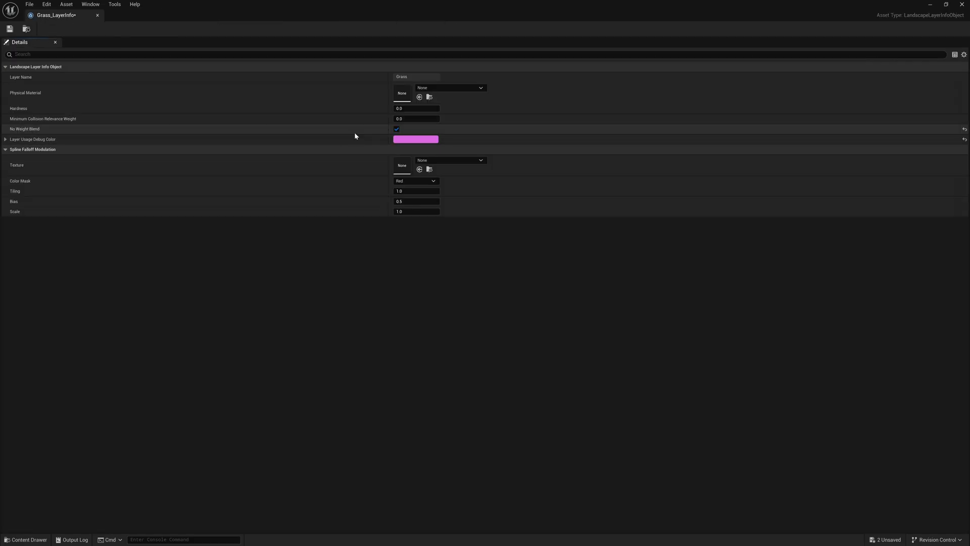
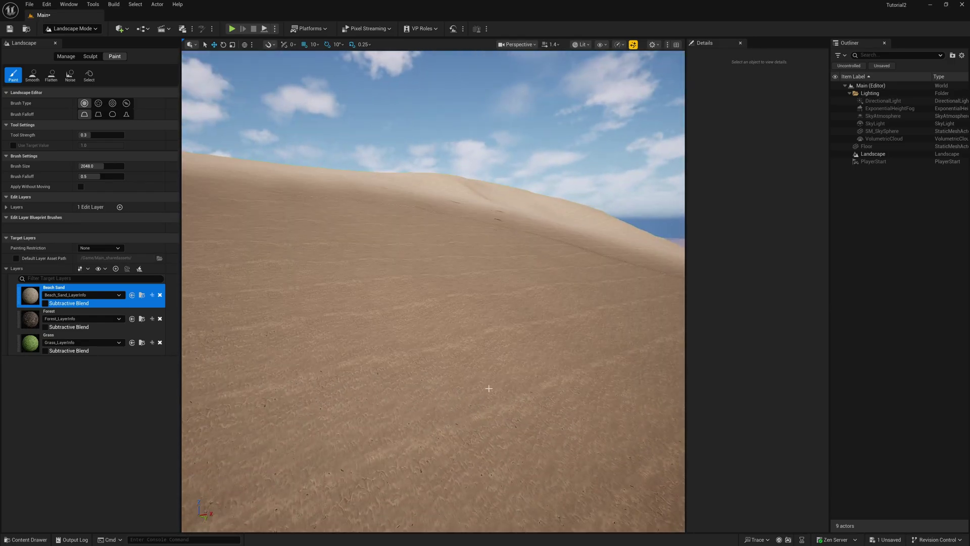
# Reduce the landscape paint brush size to 1.0 to see the sand surface unobstructed
pyautogui.moveTo(543, 277)
pyautogui.mouseDown(button='right')
pyautogui.moveTo(544, 288)
pyautogui.moveTo(541, 277)
pyautogui.mouseUp(button='right')
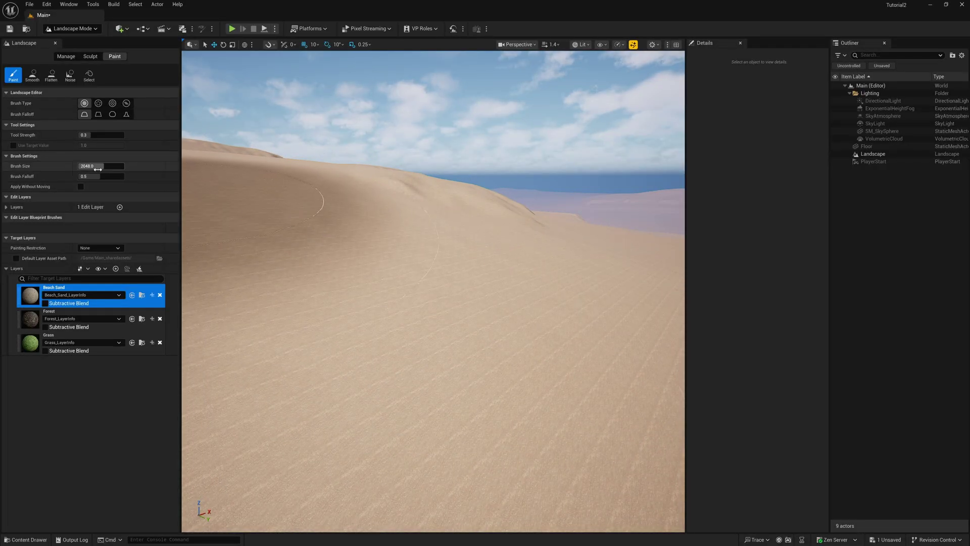
pyautogui.moveTo(101, 166); pyautogui.dragTo(80, 166)
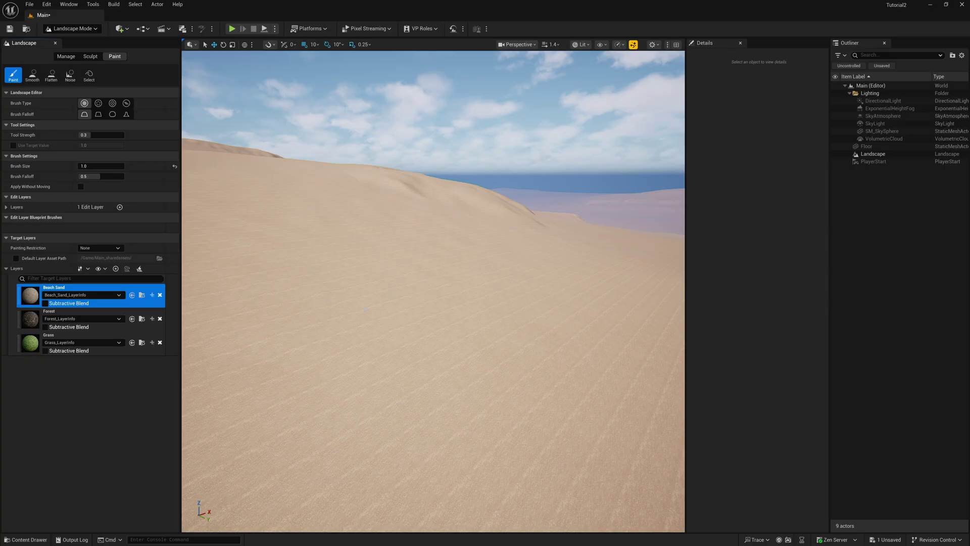
pyautogui.moveTo(503, 290); pyautogui.dragTo(503, 290, button='right')
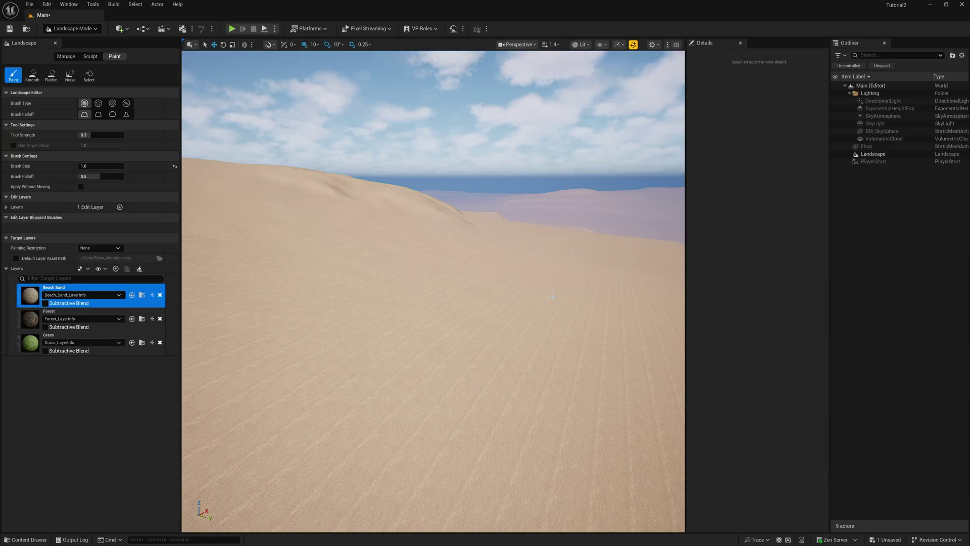
# Open the M_Landcape material in a smaller floating window beside the landscape view, showing the Beach Sand node group
pyautogui.hotkey('ctrl', 'space')
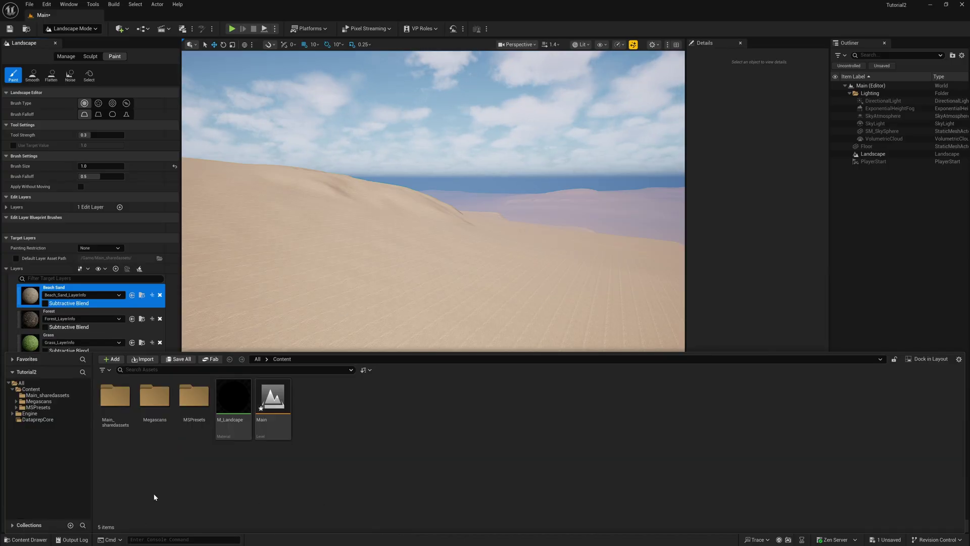
pyautogui.doubleClick(240, 403)
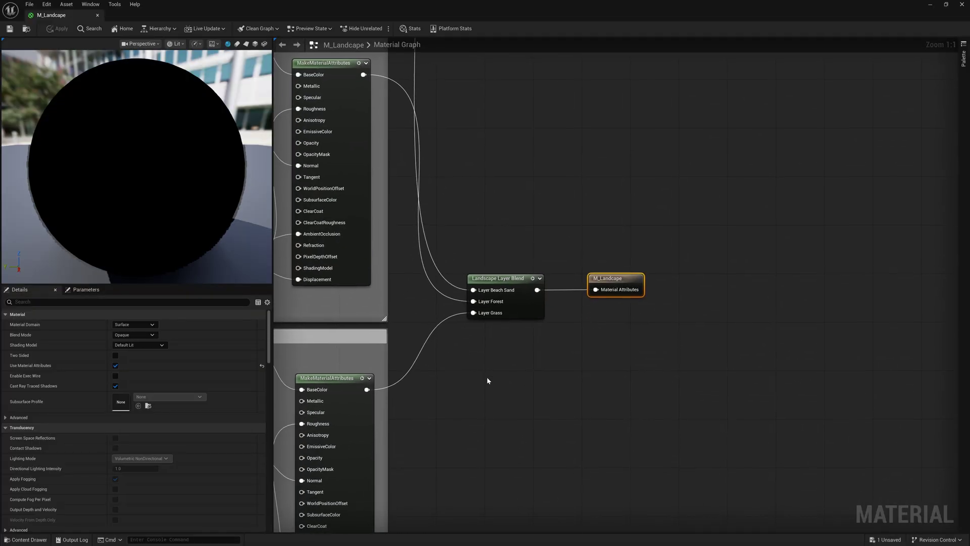
pyautogui.click(946, 4)
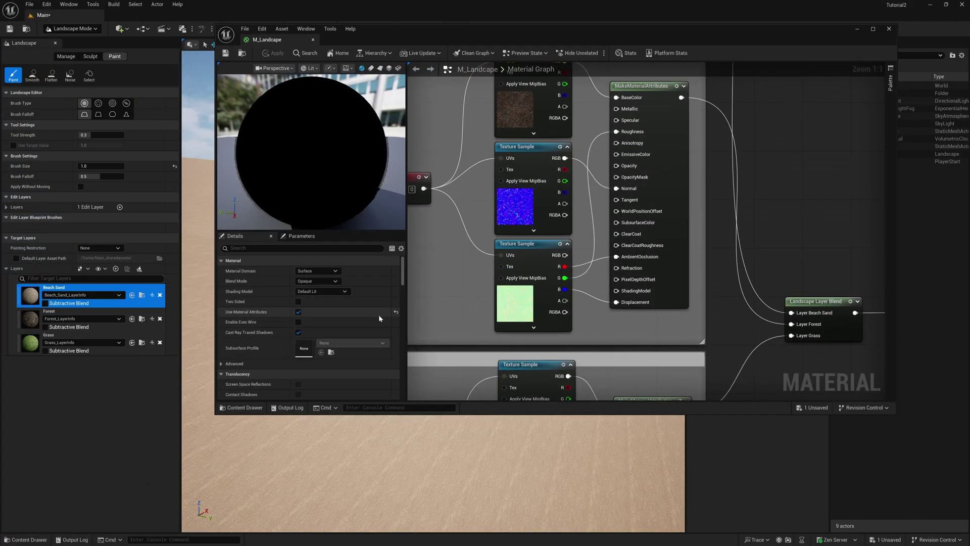
pyautogui.moveTo(466, 277); pyautogui.dragTo(486, 147, button='right')
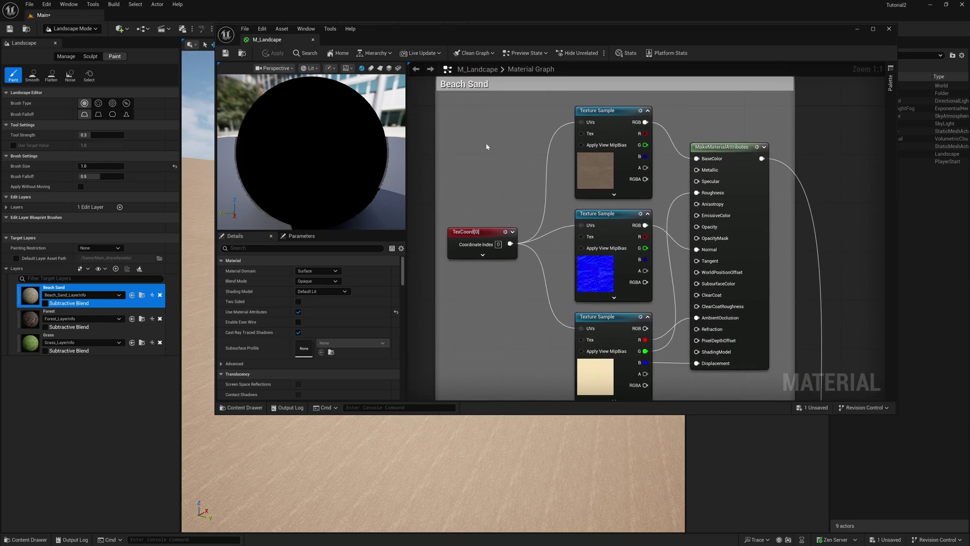
pyautogui.moveTo(475, 42); pyautogui.dragTo(548, 18)
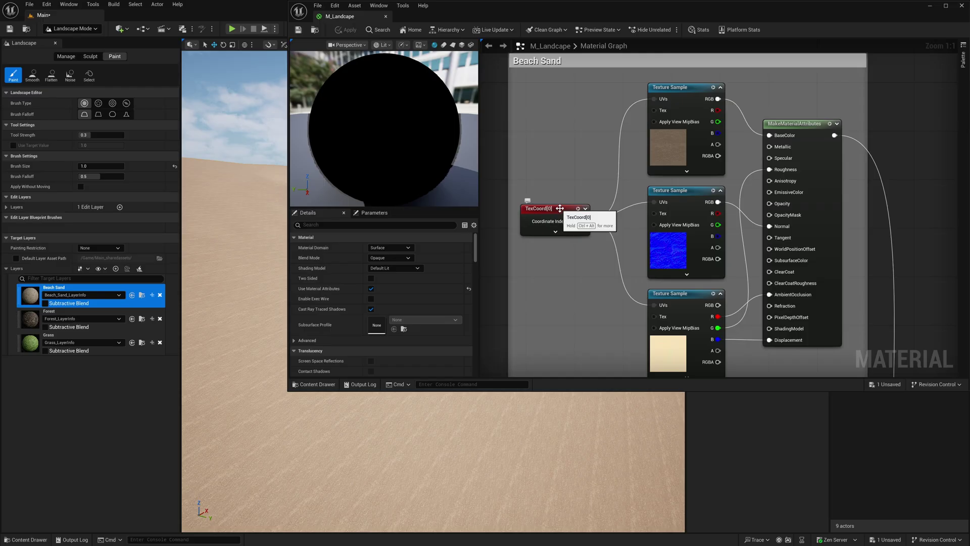
# Set the Beach Sand TexCoord node's UTiling and VTiling to 50, shrink the material window, and save the material
pyautogui.click(565, 231)
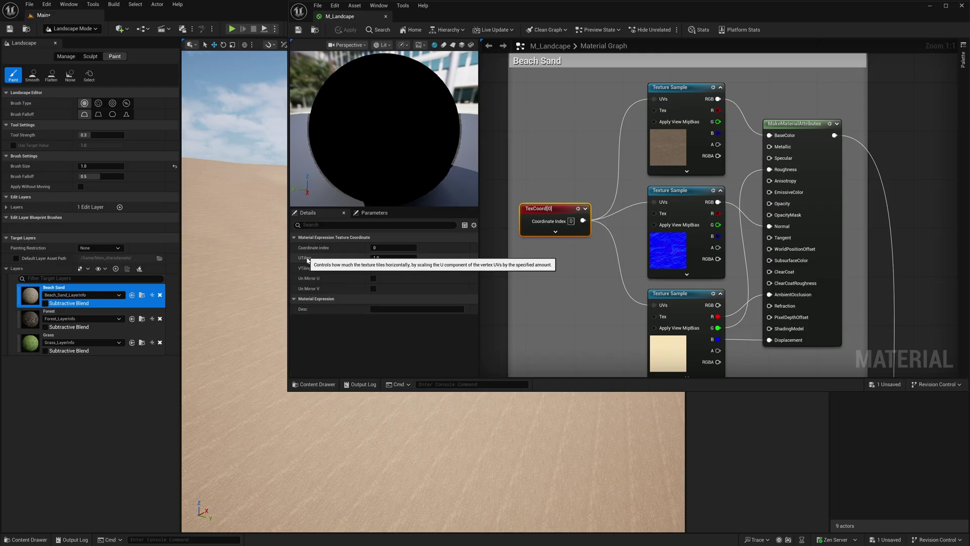
pyautogui.click(383, 256)
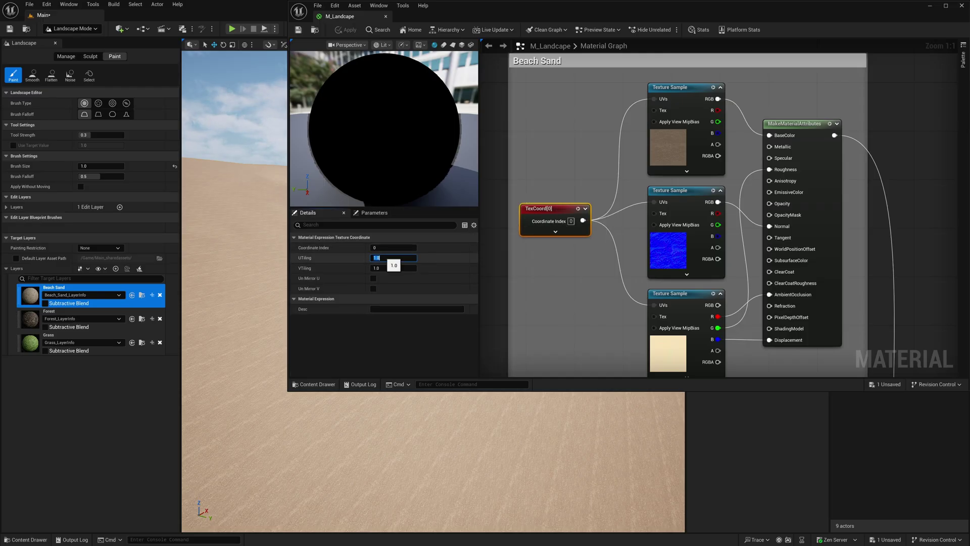
pyautogui.write('50')
pyautogui.press('Tab')
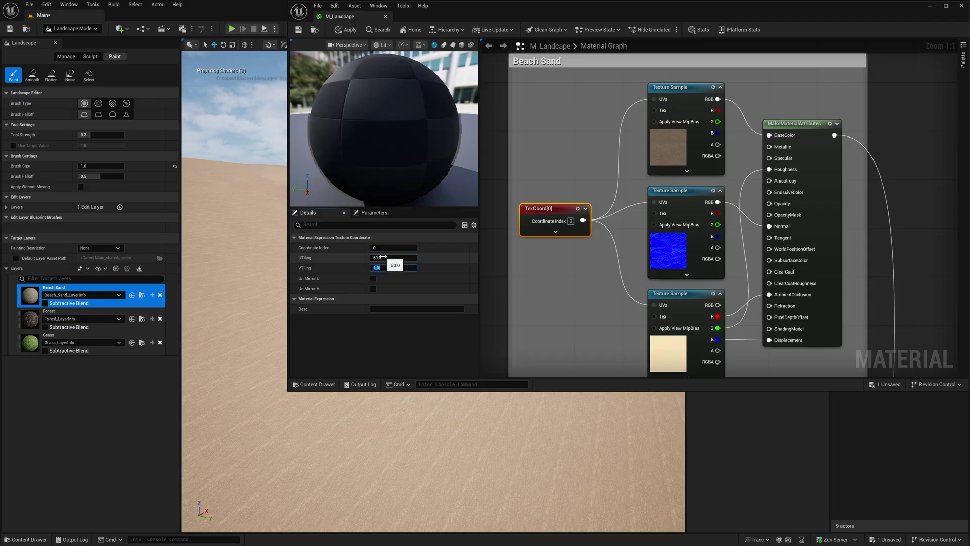
pyautogui.write('50')
pyautogui.press('Return')
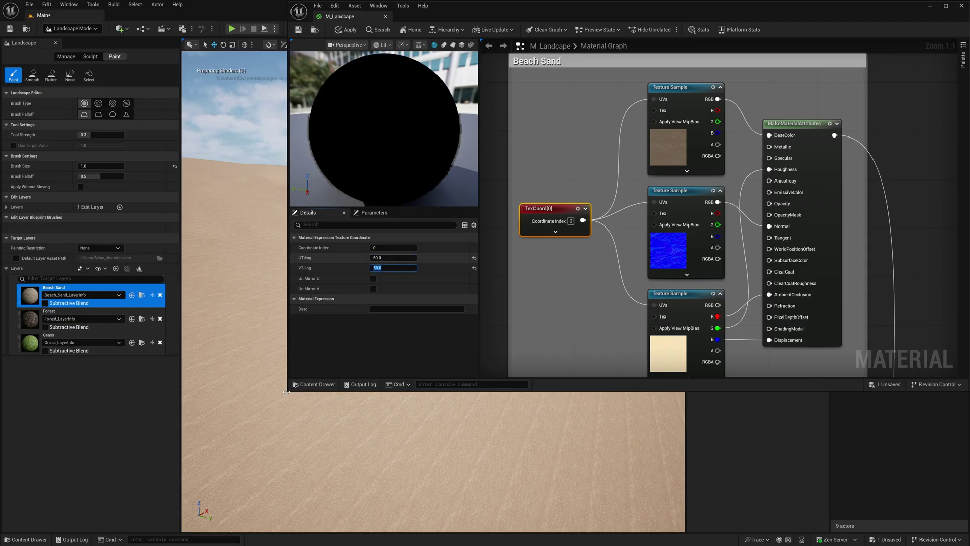
pyautogui.moveTo(290, 386); pyautogui.dragTo(426, 319)
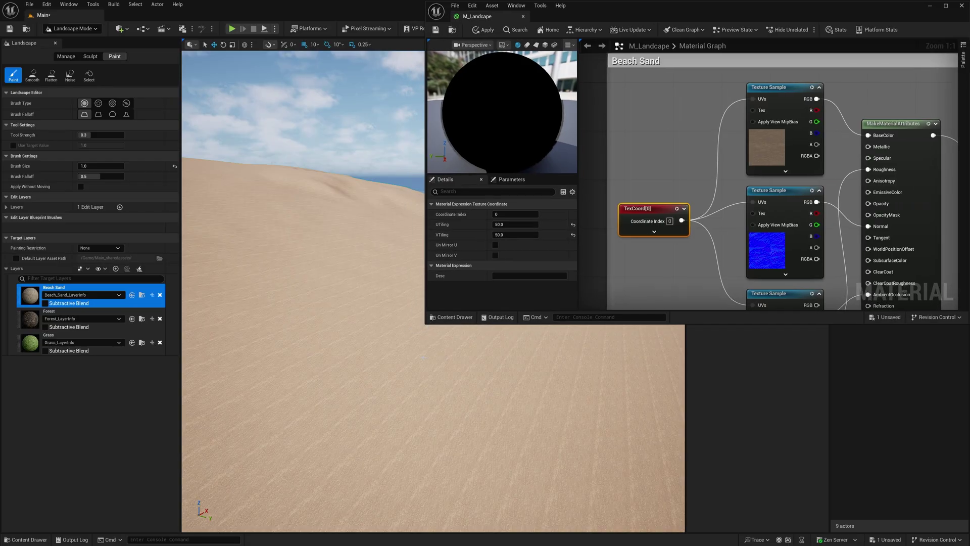
pyautogui.click(439, 30)
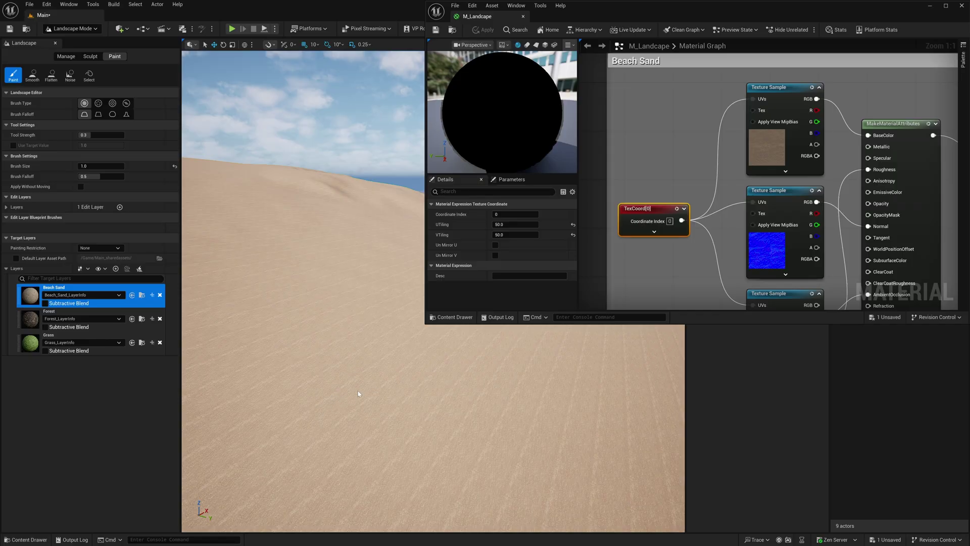
# Set the Beach Sand texture coordinate's tiling to 5 in both U and V
pyautogui.click(505, 224)
pyautogui.write('5')
pyautogui.press('Return')
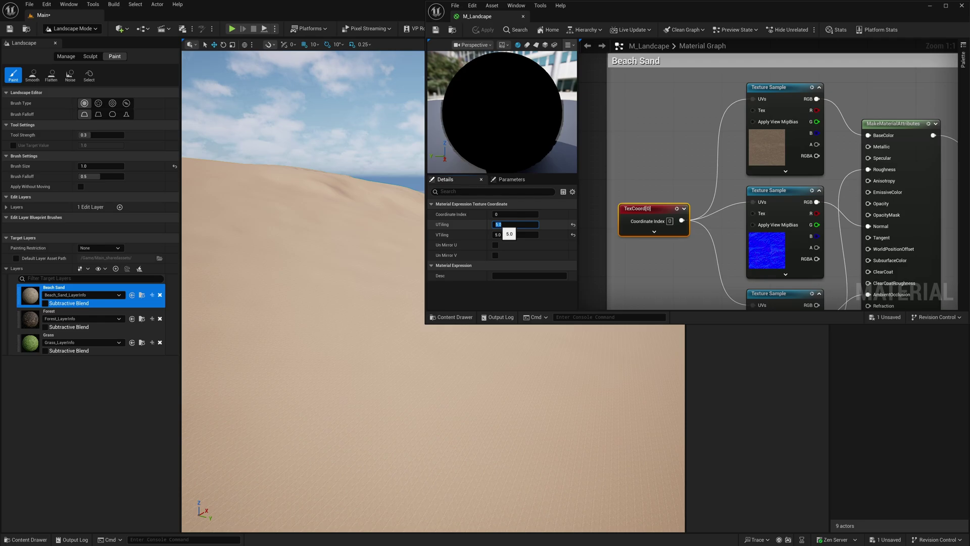
# Set the Beach Sand TexCoord node's UTiling and VTiling to 0.1 and save the material
pyautogui.write('.1')
pyautogui.click(505, 234)
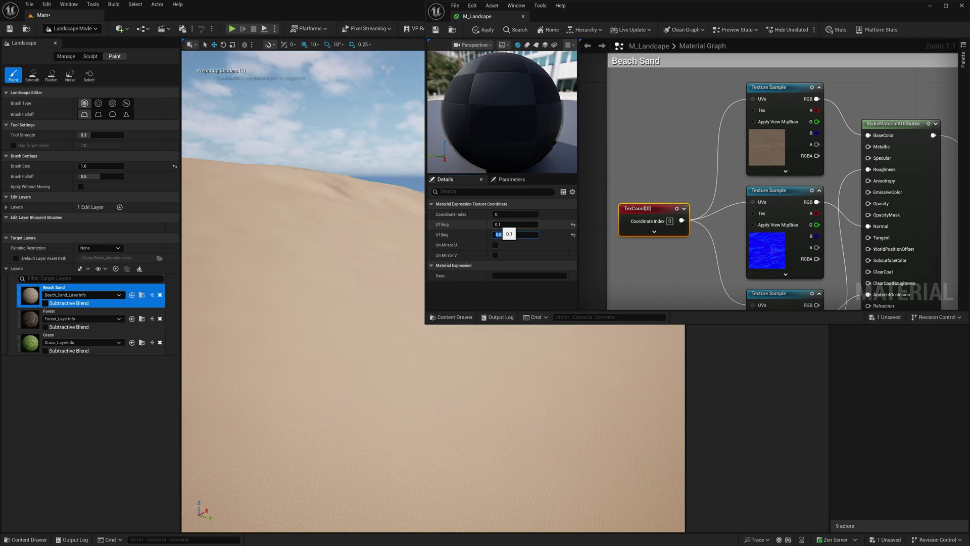
pyautogui.write('.1')
pyautogui.press('Return')
pyautogui.click(435, 29)
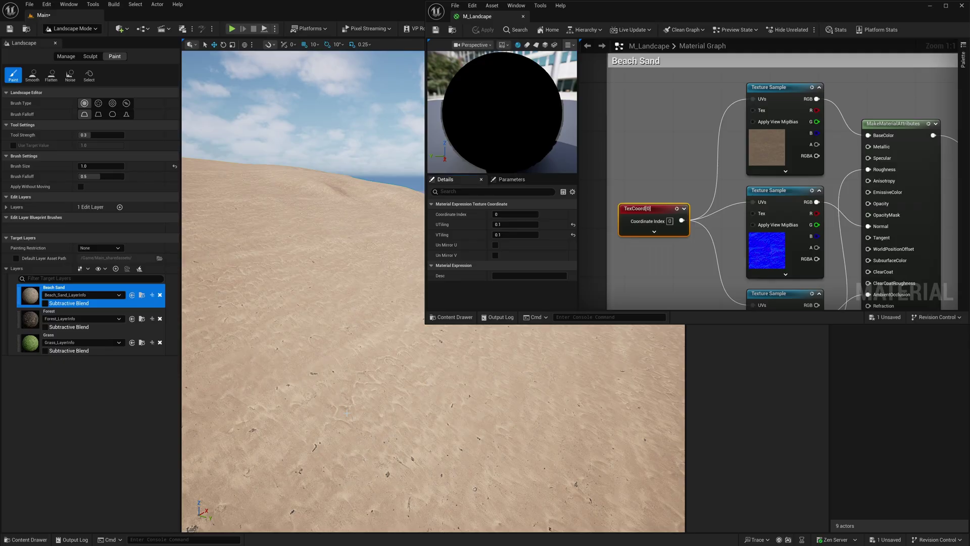
# Set the brush size to about 529 and paint a patch of the Grass layer onto the sand slope
pyautogui.click(101, 166)
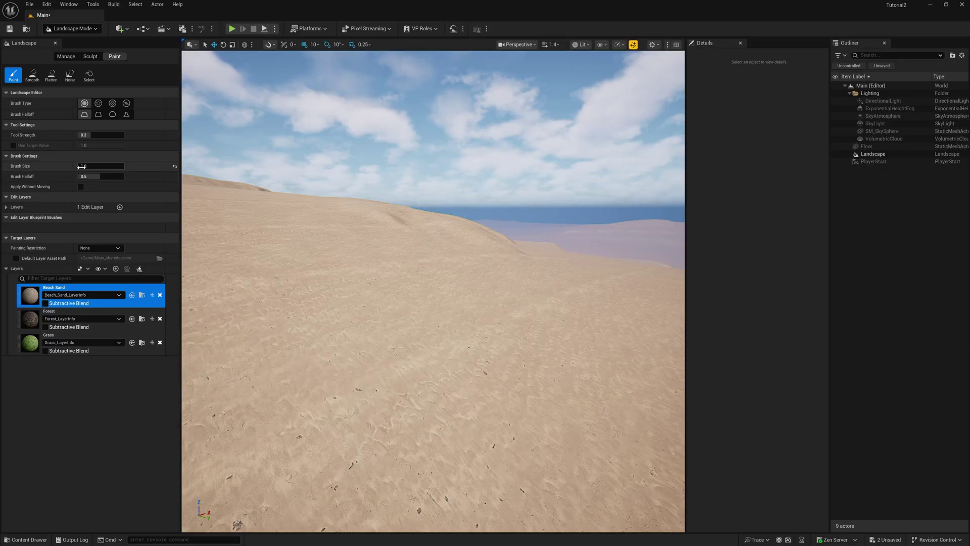
pyautogui.moveTo(101, 166); pyautogui.dragTo(134, 166)
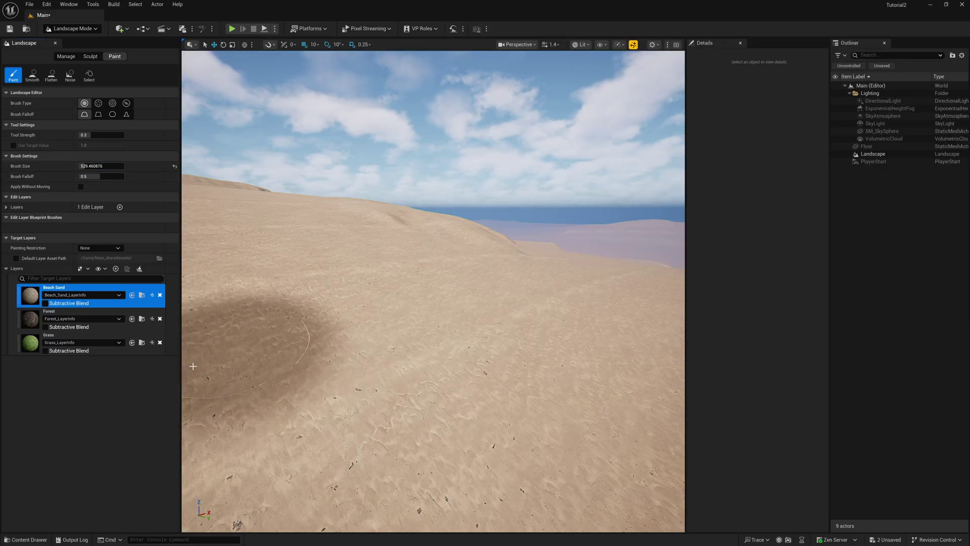
pyautogui.click(33, 344)
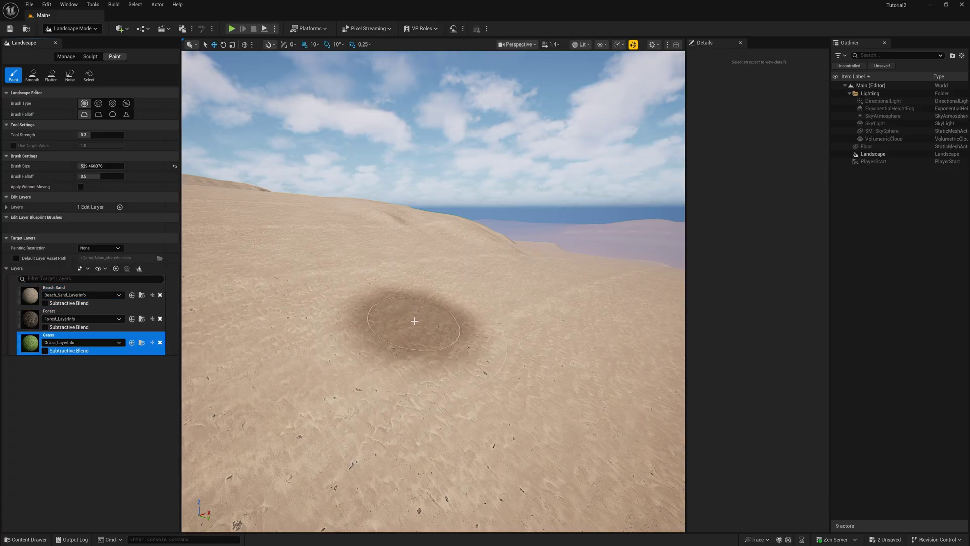
pyautogui.moveTo(461, 286); pyautogui.dragTo(414, 328)
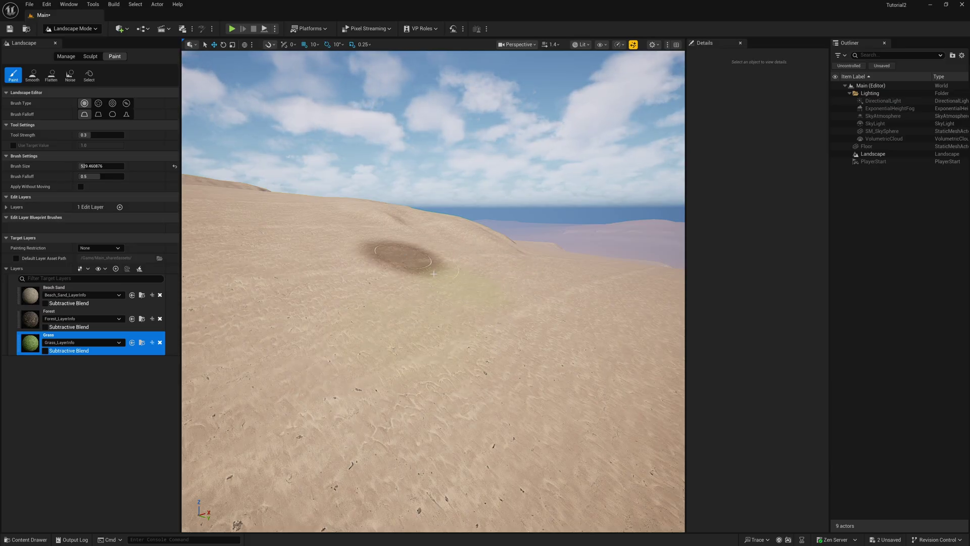
pyautogui.moveTo(335, 400)
pyautogui.mouseDown()
pyautogui.moveTo(455, 369)
pyautogui.moveTo(477, 389)
pyautogui.moveTo(353, 349)
pyautogui.moveTo(357, 342)
pyautogui.moveTo(455, 372)
pyautogui.moveTo(421, 287)
pyautogui.moveTo(425, 325)
pyautogui.mouseUp()
pyautogui.moveTo(425, 325)
pyautogui.mouseDown(button='right')
pyautogui.moveTo(425, 309)
pyautogui.moveTo(425, 321)
pyautogui.mouseUp(button='right')
pyautogui.scroll(-1, 424, 319)
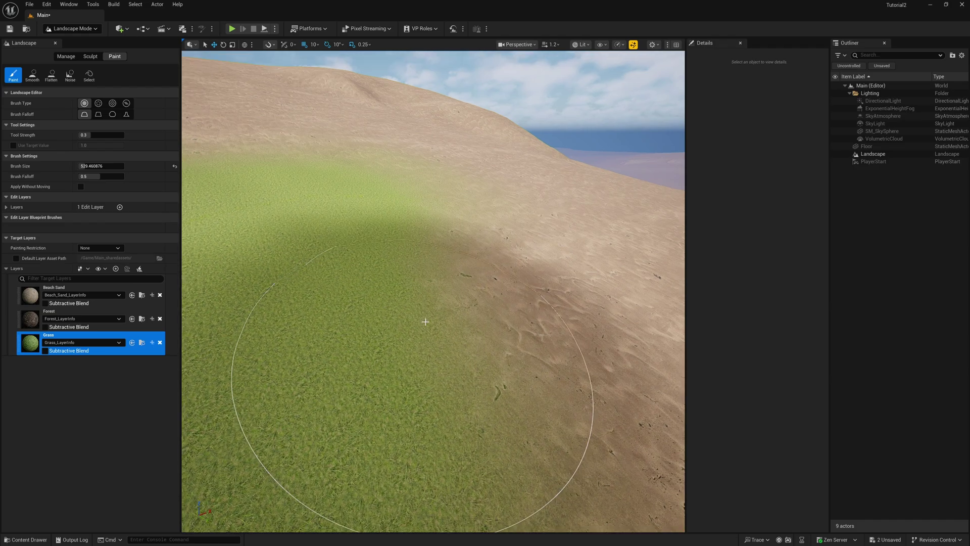
pyautogui.moveTo(383, 291)
pyautogui.mouseDown()
pyautogui.moveTo(419, 196)
pyautogui.moveTo(527, 245)
pyautogui.moveTo(562, 244)
pyautogui.moveTo(560, 264)
pyautogui.moveTo(596, 284)
pyautogui.moveTo(579, 300)
pyautogui.moveTo(533, 280)
pyautogui.moveTo(499, 246)
pyautogui.moveTo(438, 253)
pyautogui.moveTo(465, 294)
pyautogui.moveTo(454, 254)
pyautogui.moveTo(427, 273)
pyautogui.mouseUp()
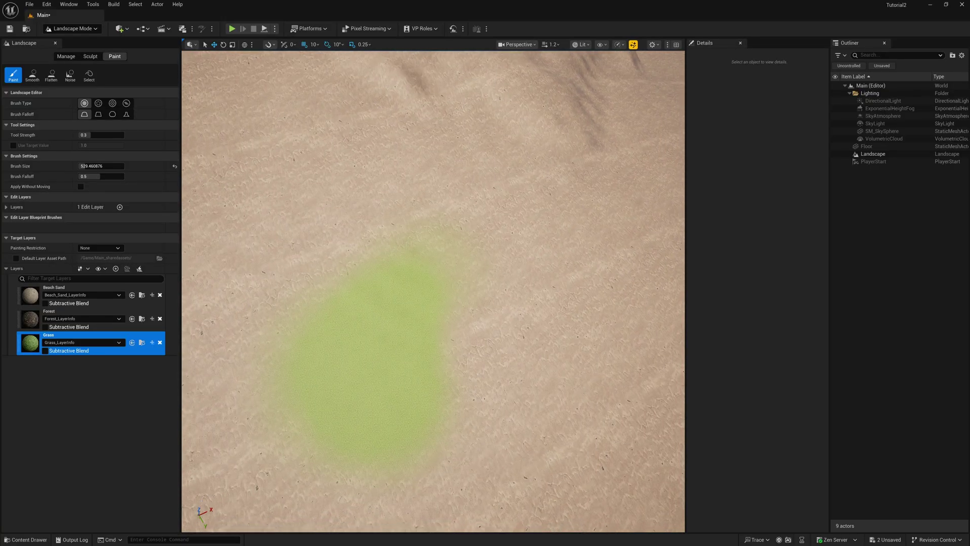
# Erase the painted grass patch from the sand, and test painting and erasing a second Grass patch in the same area
pyautogui.click(436, 294)
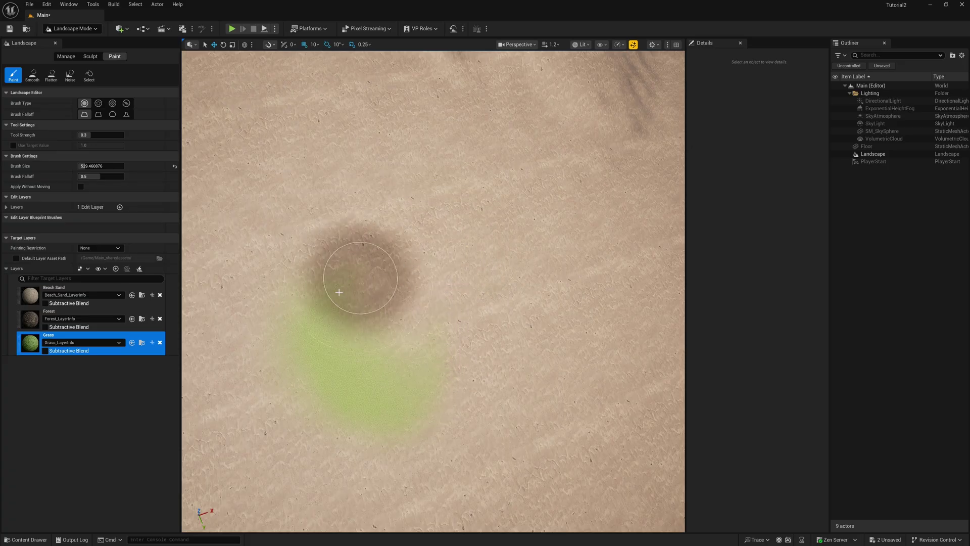
pyautogui.keyDown('shift'); pyautogui.moveTo(433, 393); pyautogui.dragTo(351, 335); pyautogui.keyUp('shift')
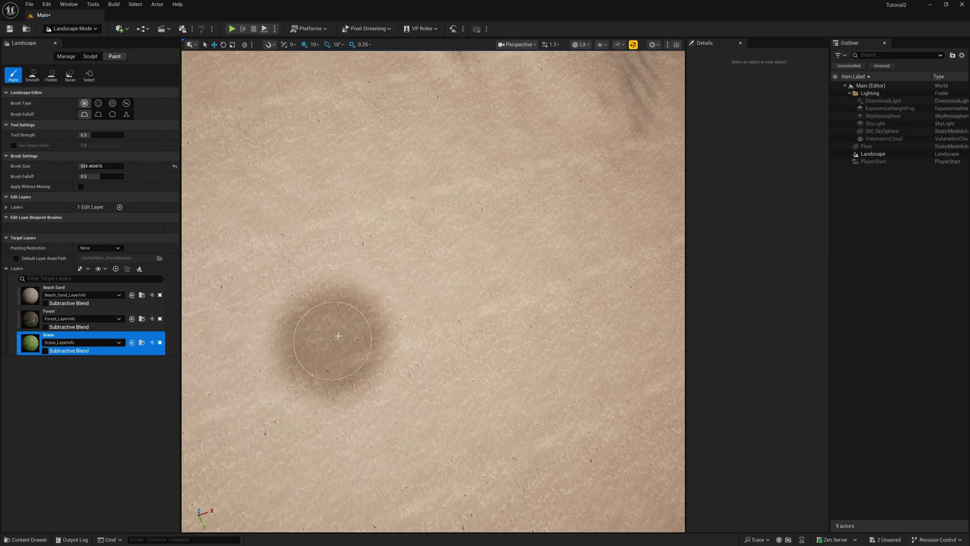
pyautogui.moveTo(334, 328)
pyautogui.mouseDown()
pyautogui.moveTo(376, 302)
pyautogui.moveTo(424, 280)
pyautogui.moveTo(514, 296)
pyautogui.moveTo(516, 276)
pyautogui.moveTo(410, 285)
pyautogui.moveTo(392, 365)
pyautogui.moveTo(479, 352)
pyautogui.moveTo(440, 318)
pyautogui.mouseUp()
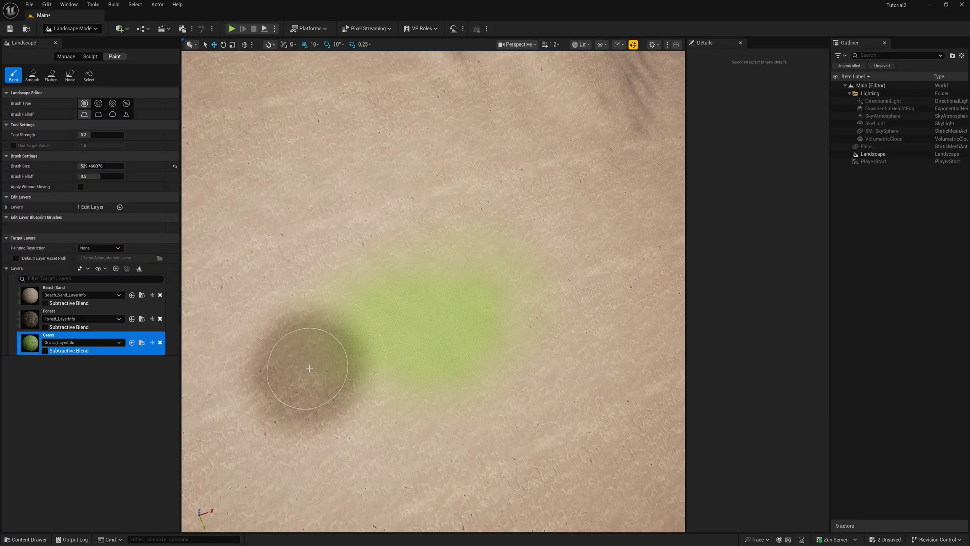
pyautogui.moveTo(422, 325)
pyautogui.keyDown('shift'); pyautogui.mouseDown()
pyautogui.moveTo(479, 379)
pyautogui.moveTo(454, 275)
pyautogui.moveTo(472, 290)
pyautogui.moveTo(455, 303)
pyautogui.mouseUp(); pyautogui.keyUp('shift')
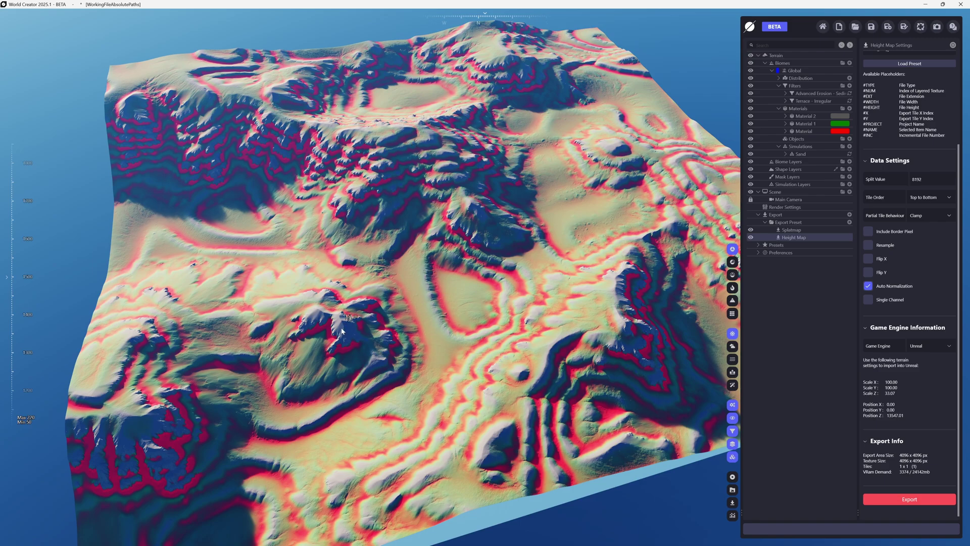
# Switch to File Explorer and view the exported height map and splat map images in the Maps folder
pyautogui.hotkey('alt', 'Tab')
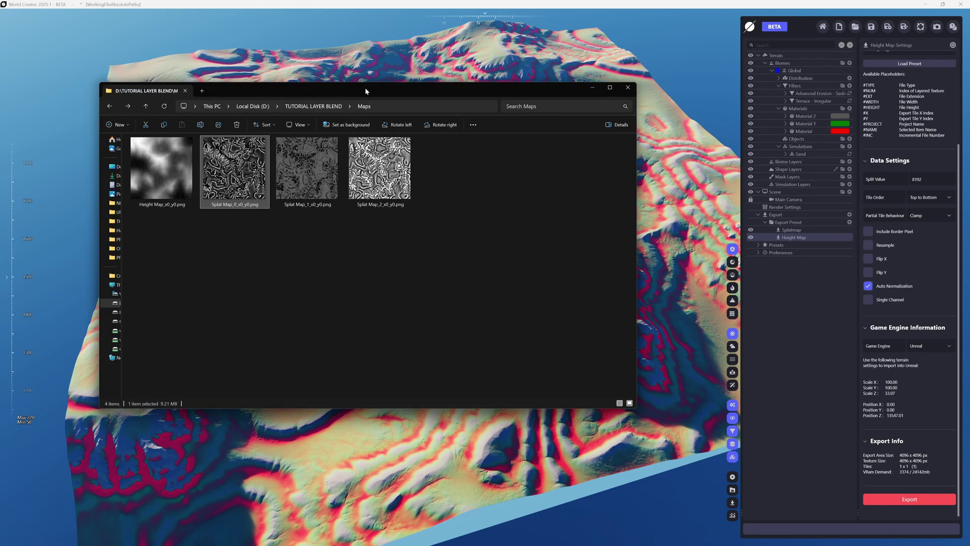
pyautogui.moveTo(366, 91); pyautogui.dragTo(495, 256)
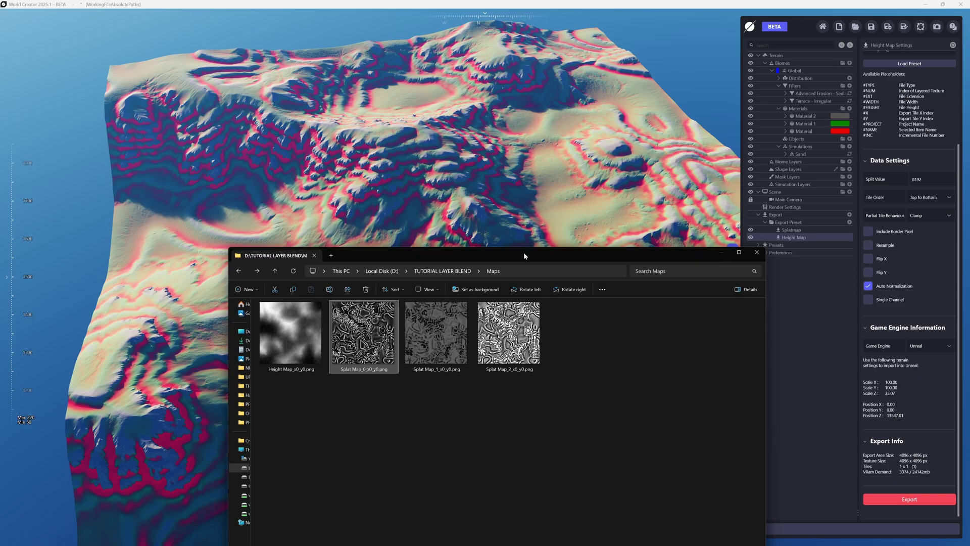
pyautogui.moveTo(524, 256); pyautogui.dragTo(521, 137)
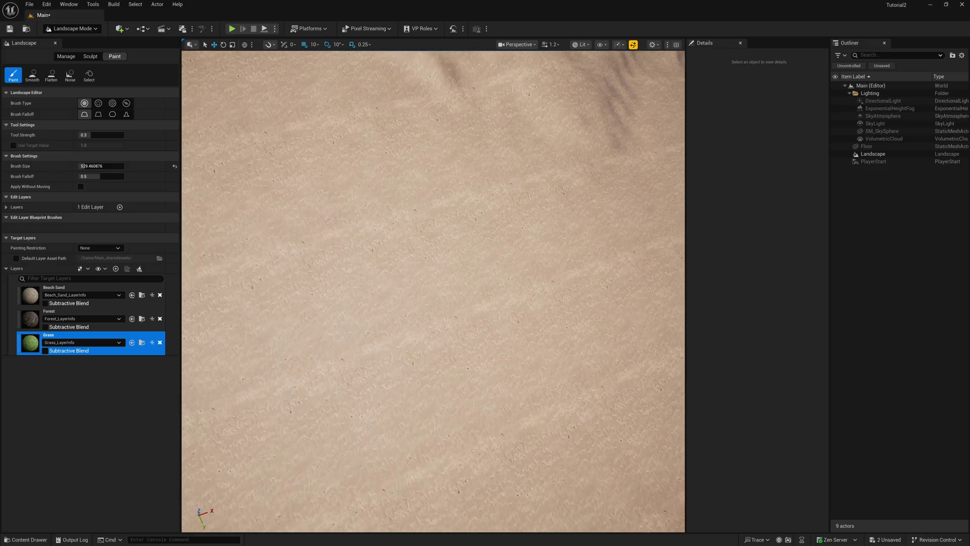
# Open the landscape's file import settings from the Beach Sand layer and enable Beach Sand, Forest and Grass for import
pyautogui.moveTo(461, 201); pyautogui.dragTo(461, 200, button='right')
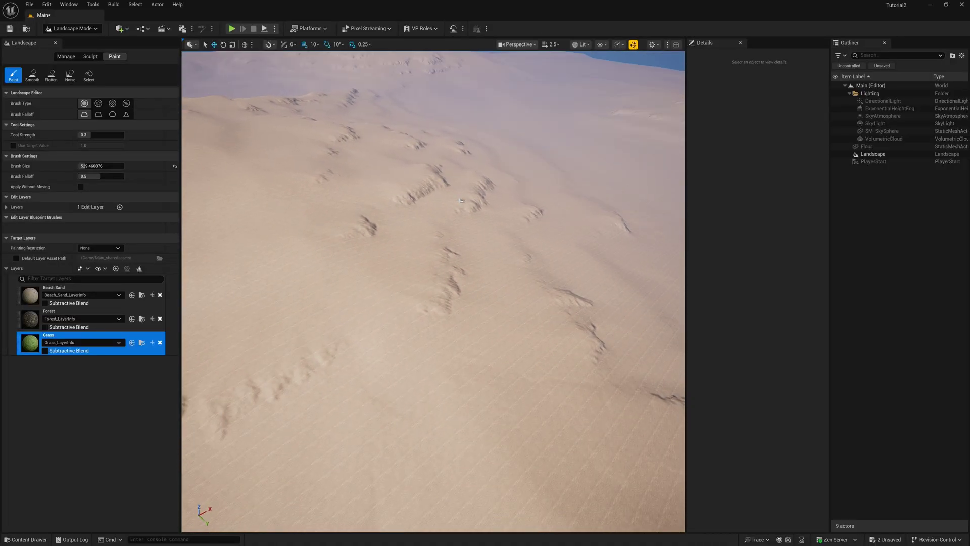
pyautogui.rightClick(29, 297)
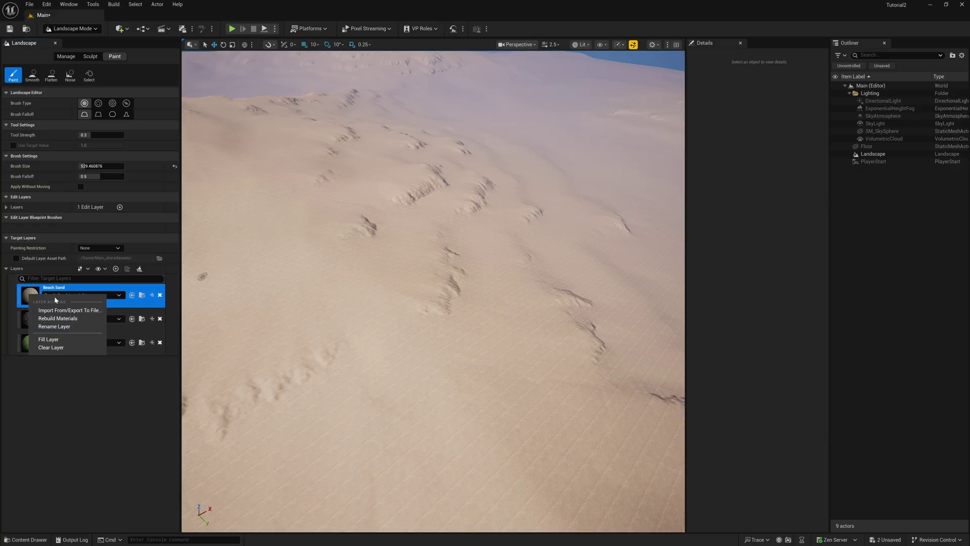
pyautogui.click(88, 311)
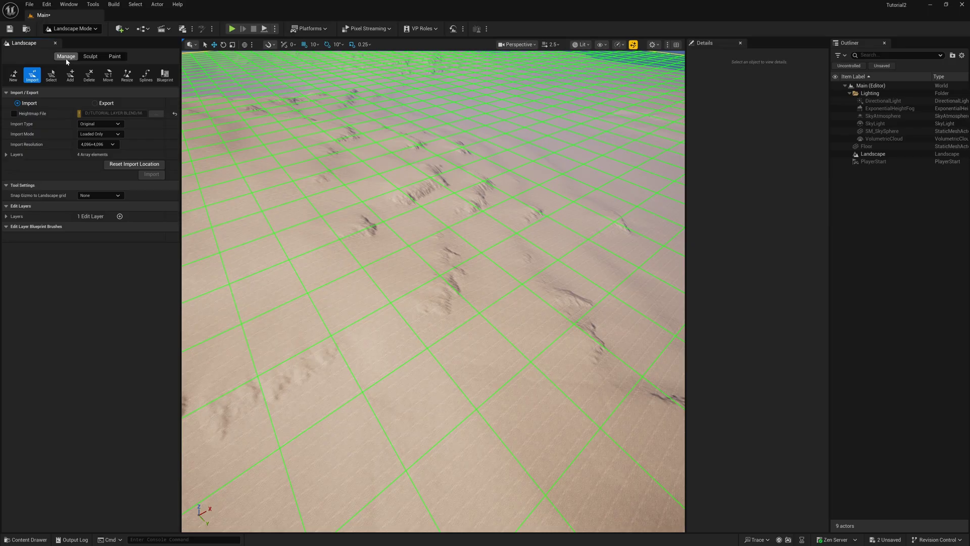
pyautogui.click(7, 154)
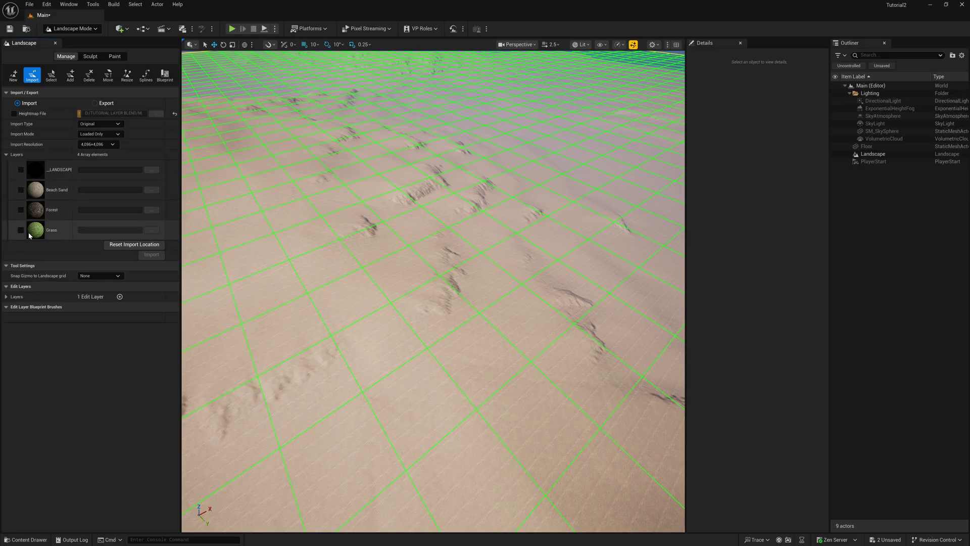
pyautogui.click(21, 190)
pyautogui.click(21, 210)
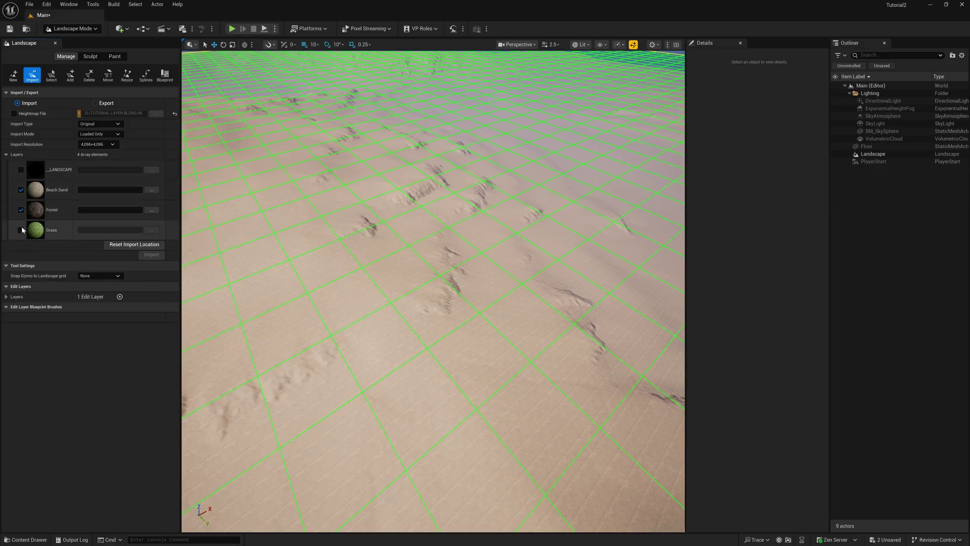
pyautogui.click(21, 230)
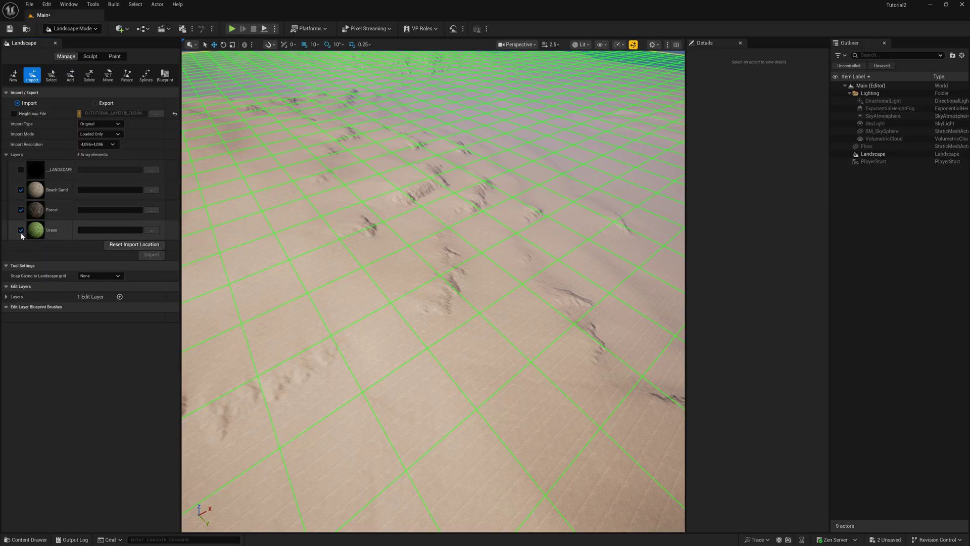
# Assign Splat Map_0_x0_y0.png to the Beach Sand layer, declining its use as a tiled image
pyautogui.click(156, 190)
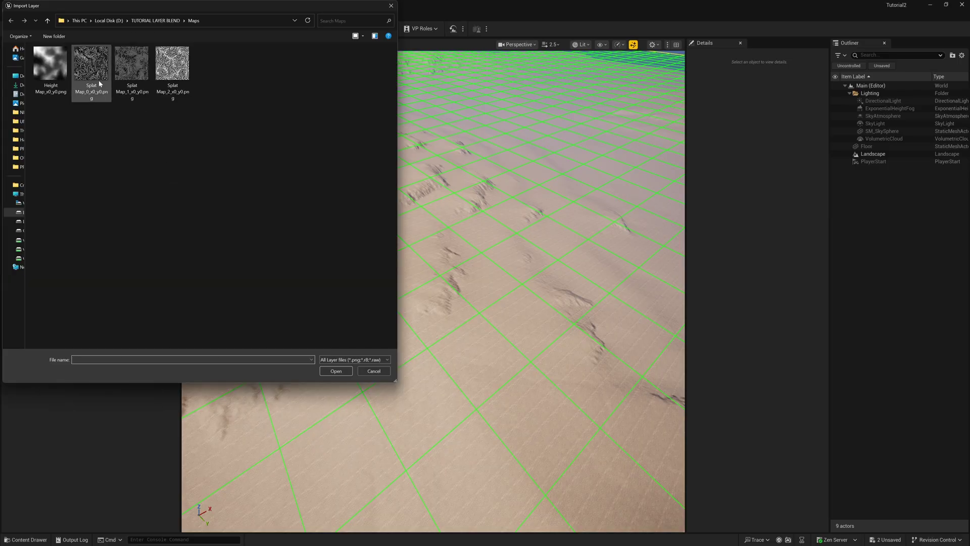
pyautogui.click(92, 72)
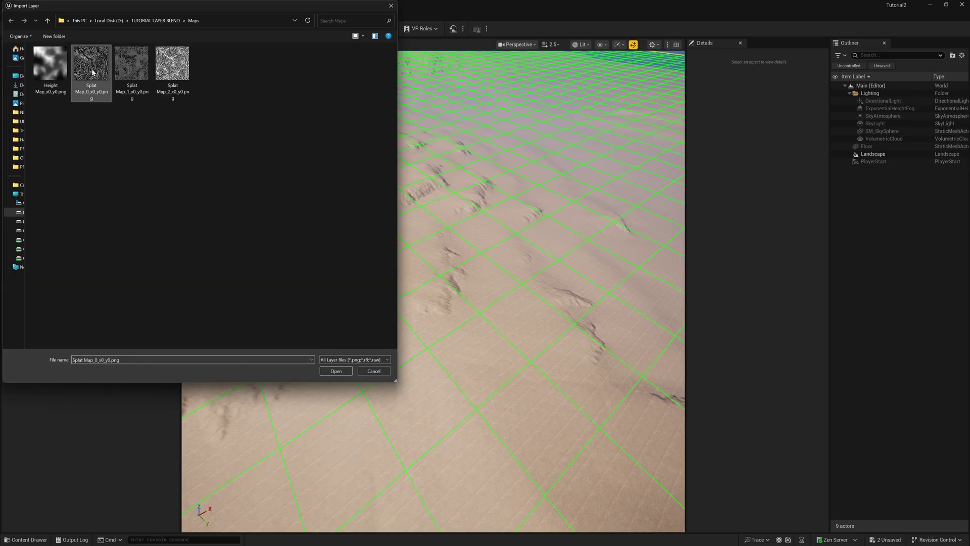
pyautogui.click(348, 374)
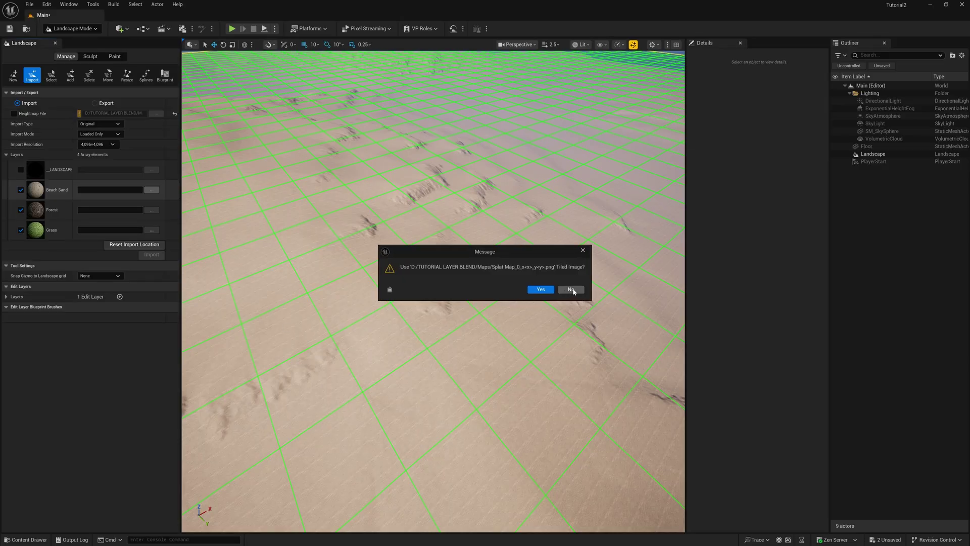
pyautogui.click(571, 290)
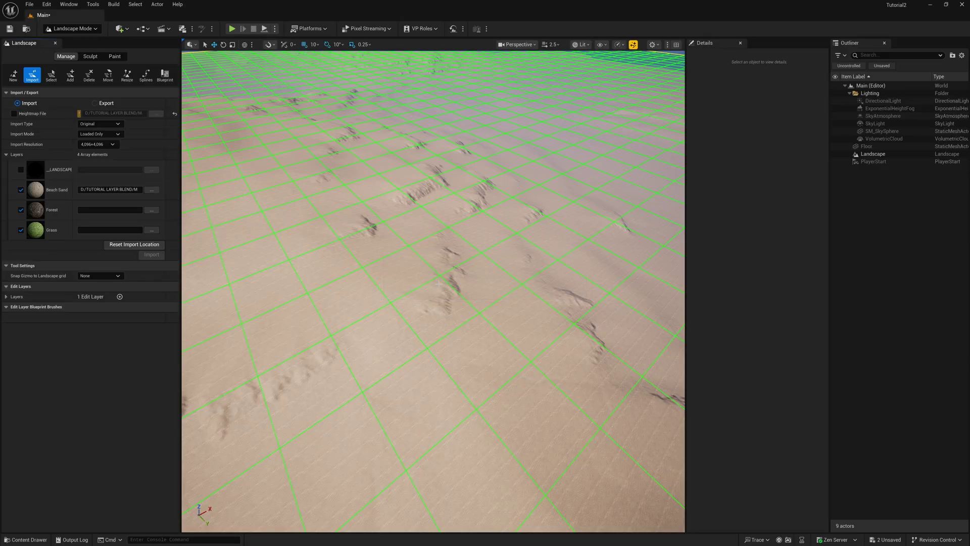
# Assign Splat Map_1_x0_y0.png to the Forest layer, declining its use as a tiled image
pyautogui.click(152, 211)
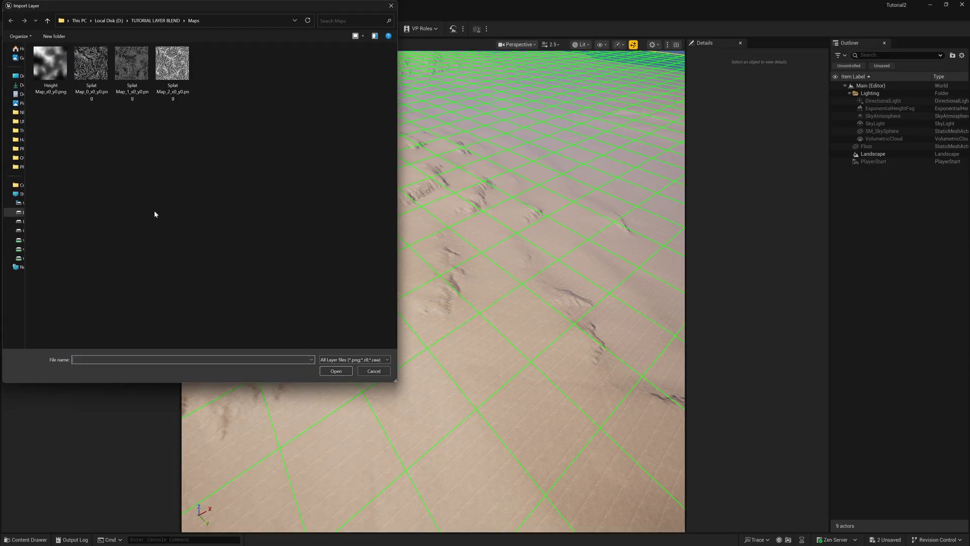
pyautogui.click(142, 61)
pyautogui.click(342, 374)
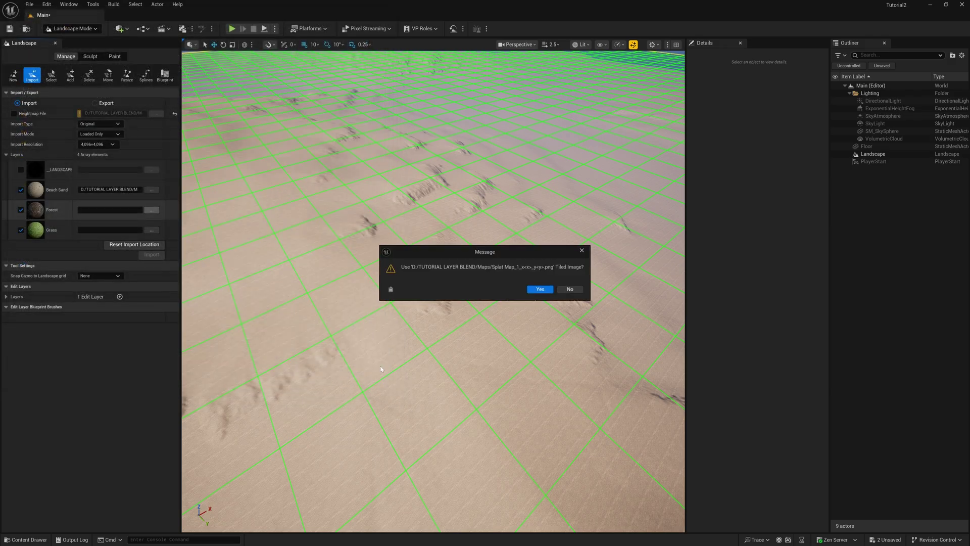
pyautogui.click(572, 289)
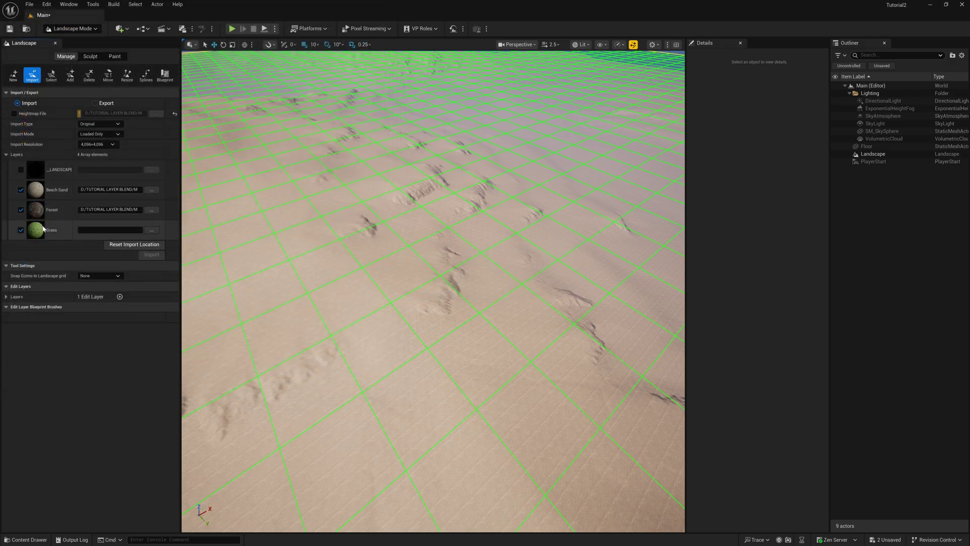
# Assign Splat Map_2_x0_y0.png to the Grass layer as a non-tiled image and import all three layer maps
pyautogui.click(151, 230)
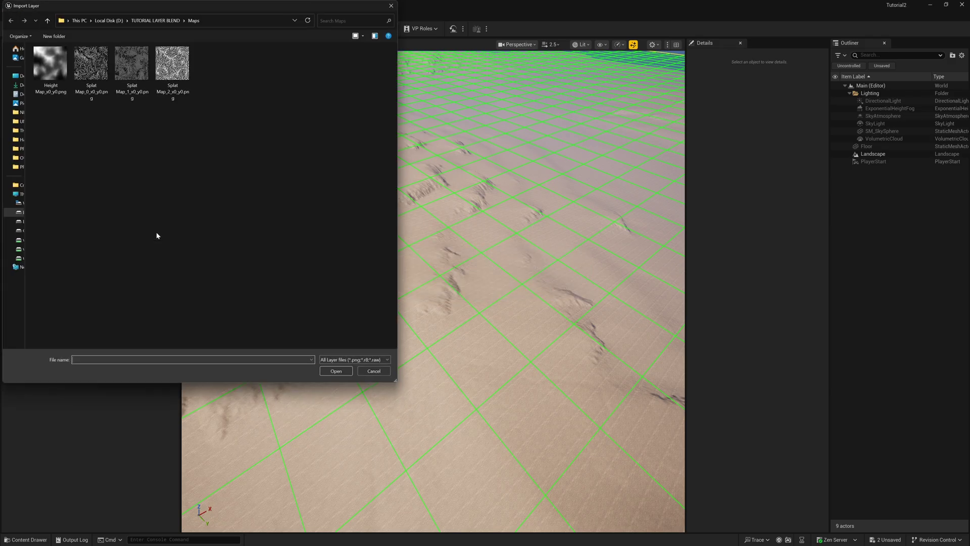
pyautogui.click(172, 64)
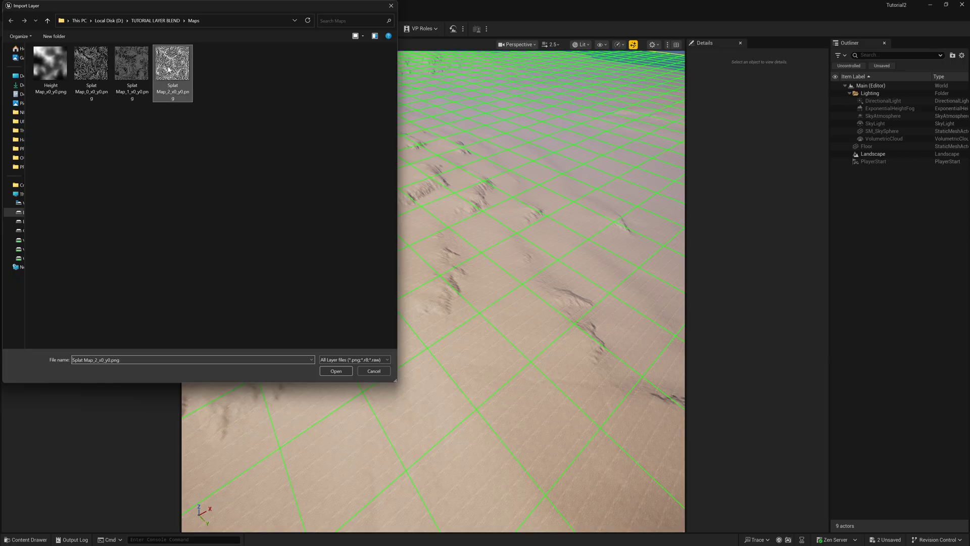
pyautogui.click(335, 370)
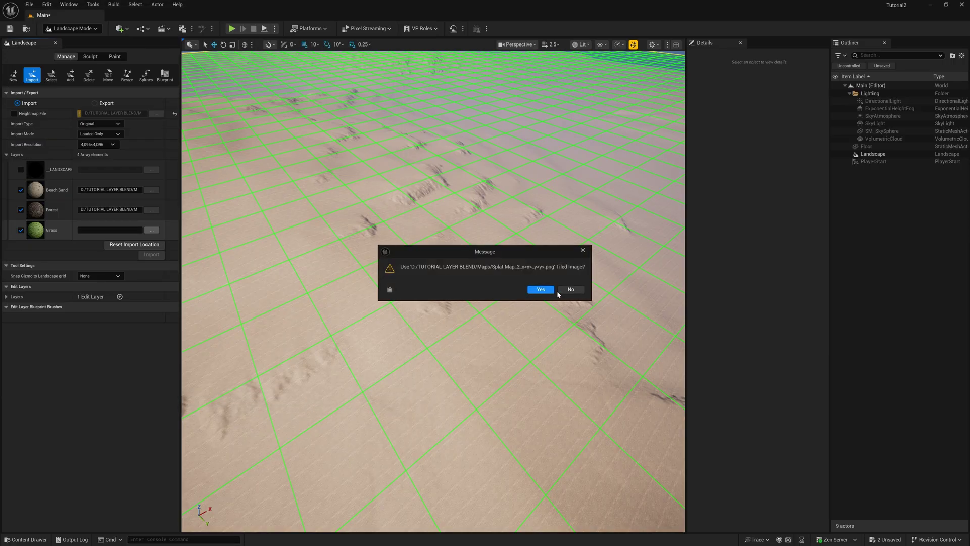
pyautogui.click(570, 289)
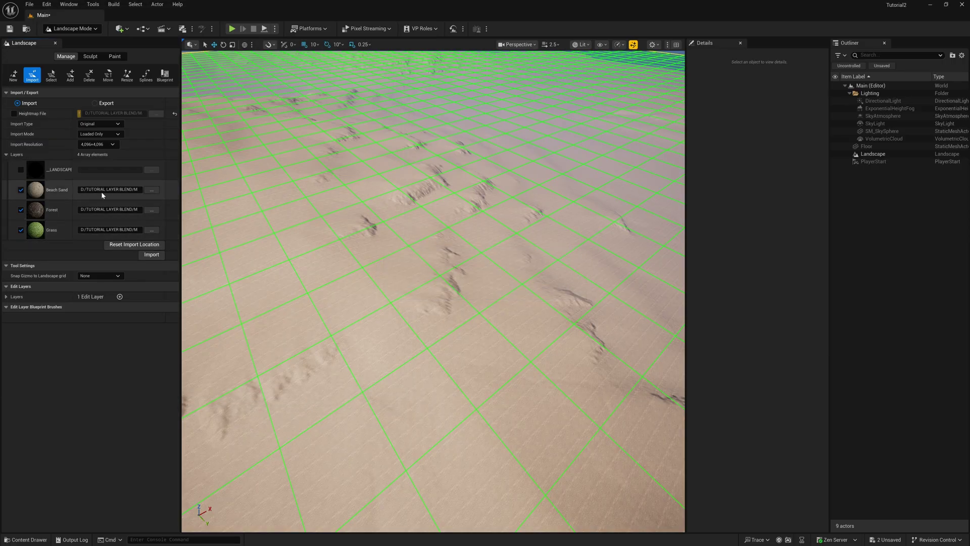
pyautogui.click(153, 256)
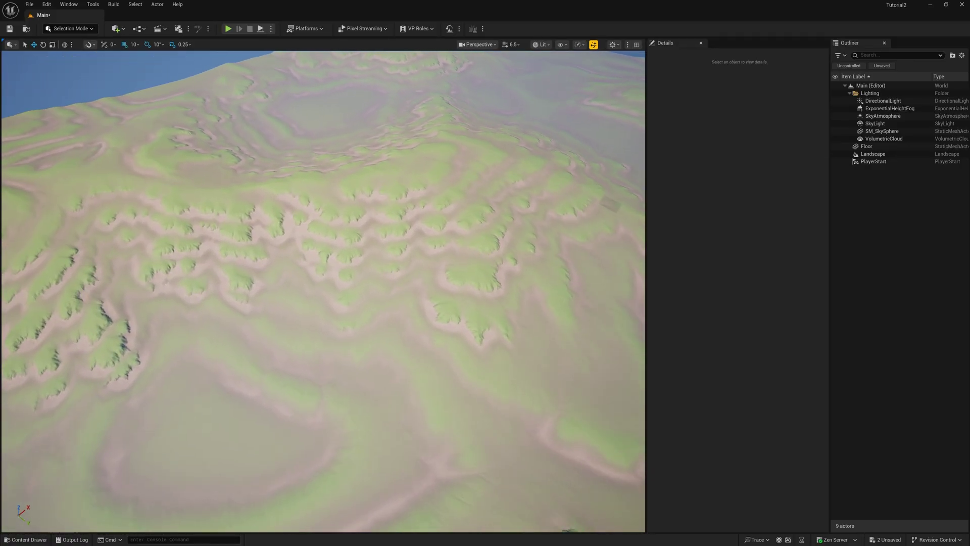
# Paint a Forest layer patch over the grassy mound, using a tool strength of about 0.53 and a brush size of about 952
pyautogui.moveTo(323, 291); pyautogui.dragTo(345, 291, button='right')
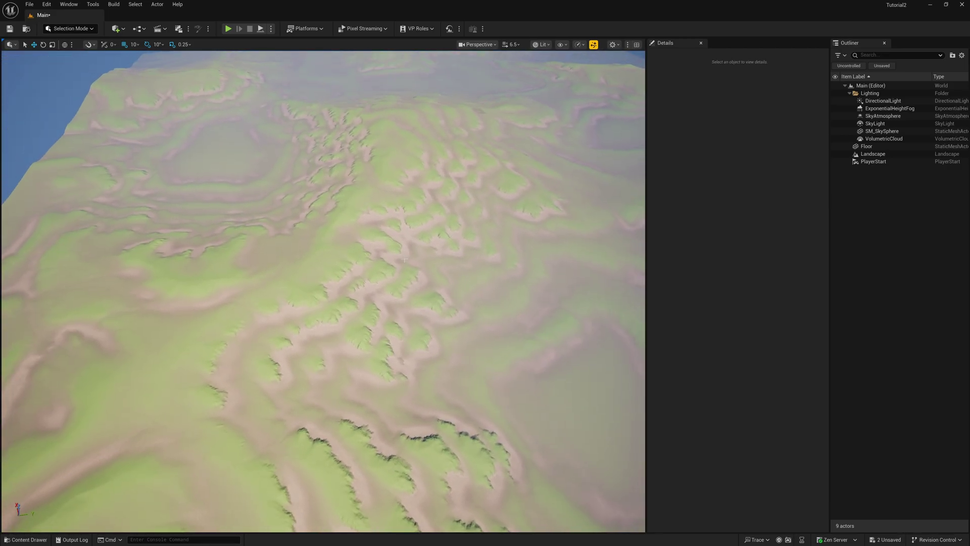
pyautogui.click(92, 29)
pyautogui.click(75, 52)
pyautogui.moveTo(195, 90); pyautogui.dragTo(316, 242, button='right')
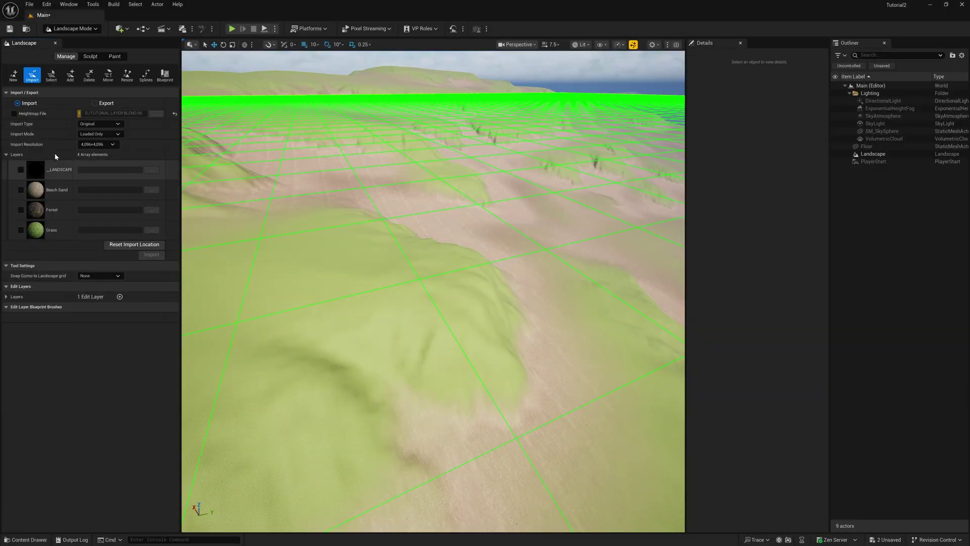
pyautogui.click(115, 56)
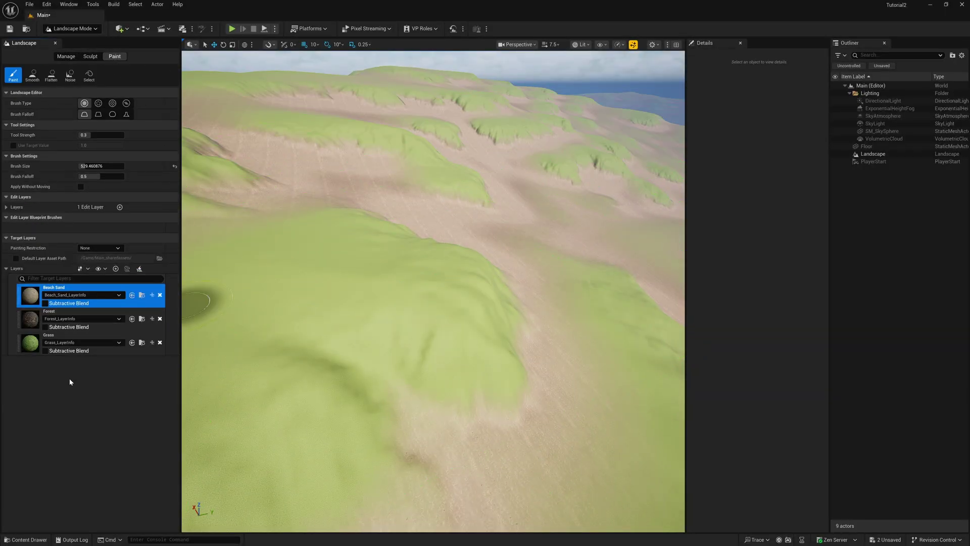
pyautogui.click(29, 321)
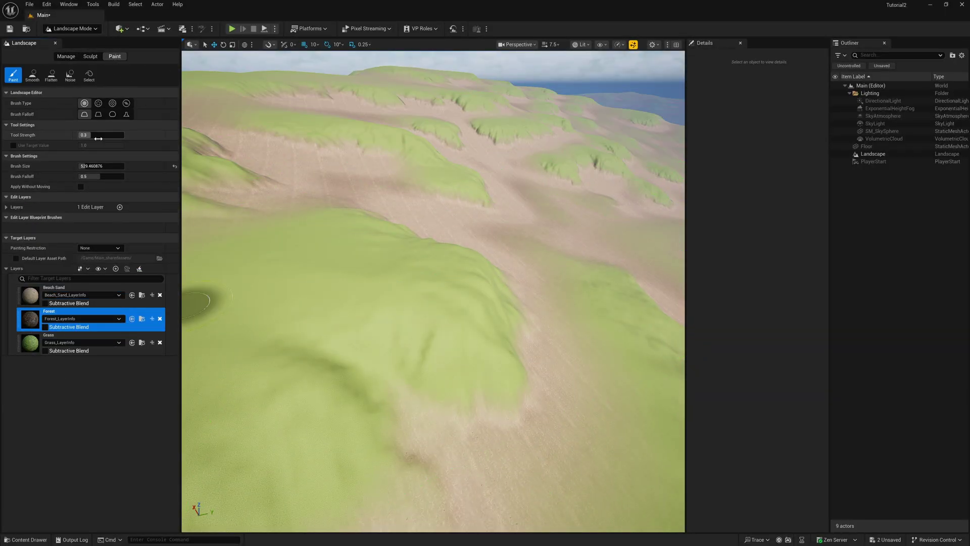
pyautogui.moveTo(96, 135); pyautogui.dragTo(103, 135)
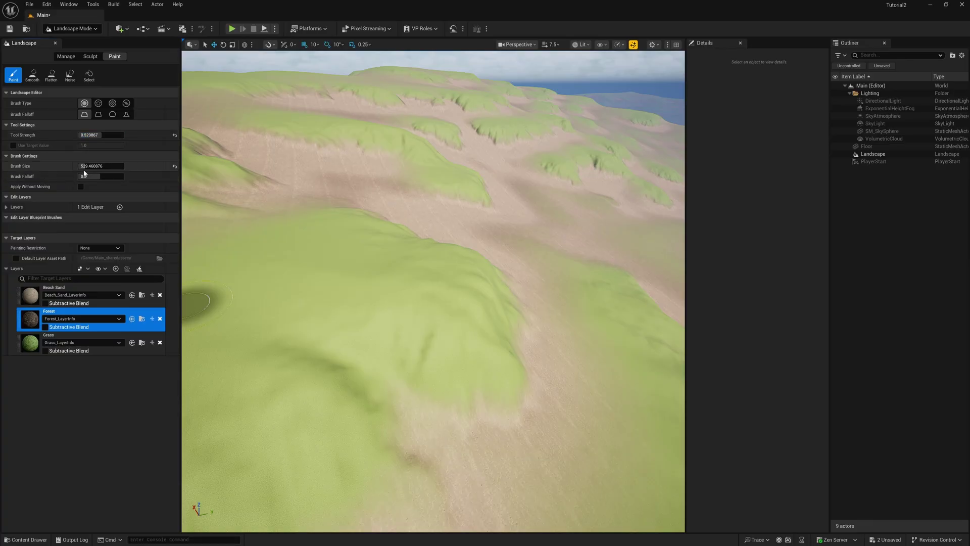
pyautogui.moveTo(84, 167); pyautogui.dragTo(99, 167)
pyautogui.moveTo(313, 258)
pyautogui.mouseDown()
pyautogui.moveTo(386, 280)
pyautogui.moveTo(319, 259)
pyautogui.moveTo(386, 260)
pyautogui.moveTo(394, 275)
pyautogui.moveTo(335, 292)
pyautogui.moveTo(302, 346)
pyautogui.moveTo(288, 344)
pyautogui.moveTo(273, 284)
pyautogui.moveTo(363, 255)
pyautogui.moveTo(392, 283)
pyautogui.moveTo(387, 335)
pyautogui.moveTo(396, 335)
pyautogui.moveTo(404, 269)
pyautogui.moveTo(348, 239)
pyautogui.mouseUp()
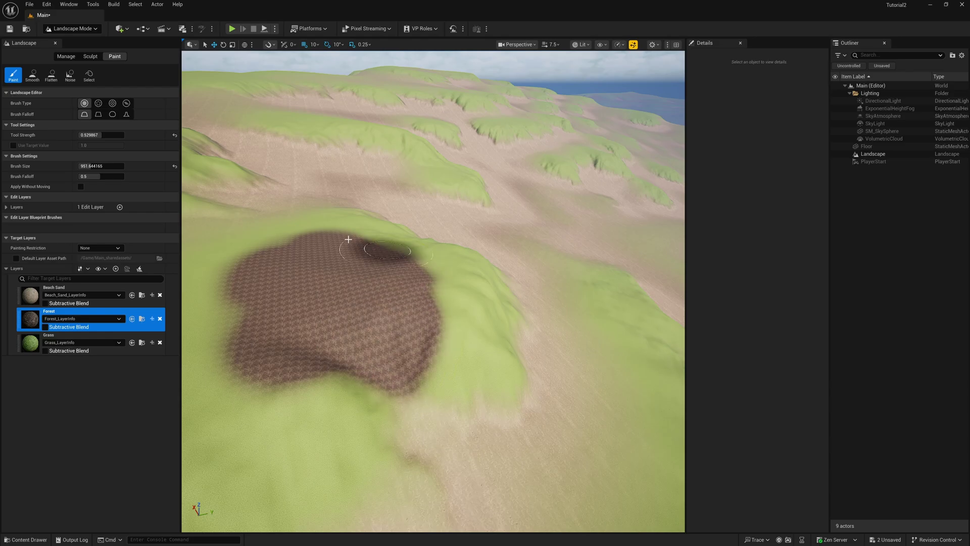
pyautogui.moveTo(259, 256)
pyautogui.mouseDown()
pyautogui.moveTo(237, 318)
pyautogui.moveTo(245, 333)
pyautogui.moveTo(284, 330)
pyautogui.mouseUp()
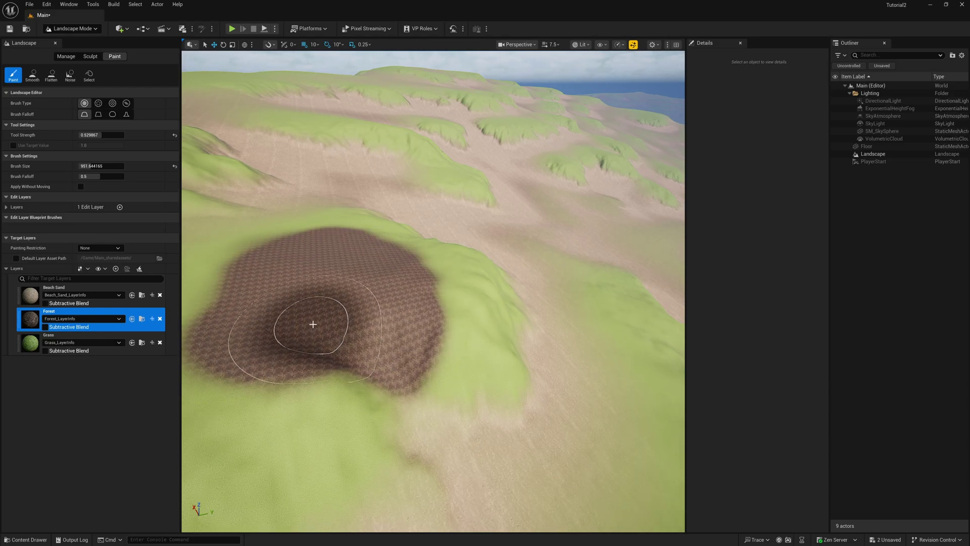
pyautogui.moveTo(314, 321); pyautogui.dragTo(344, 293, button='right')
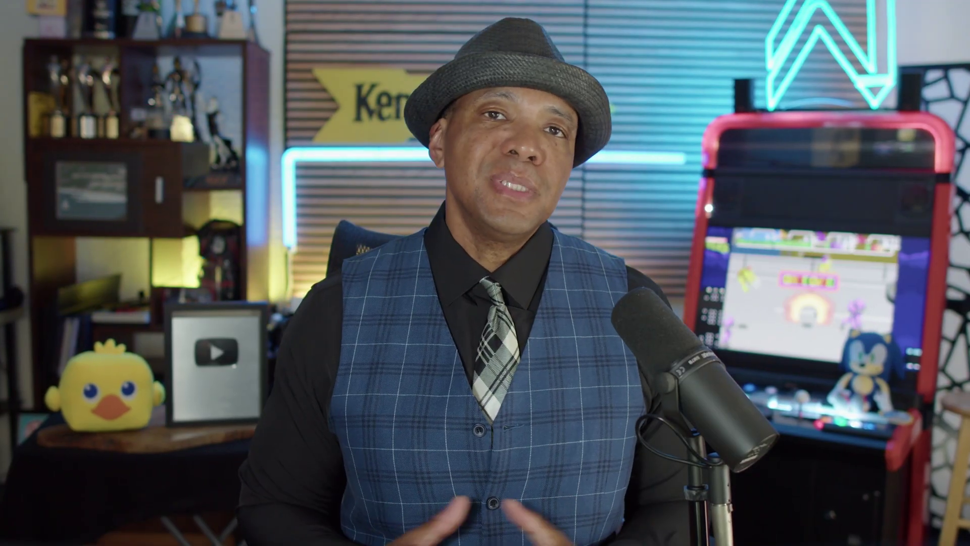